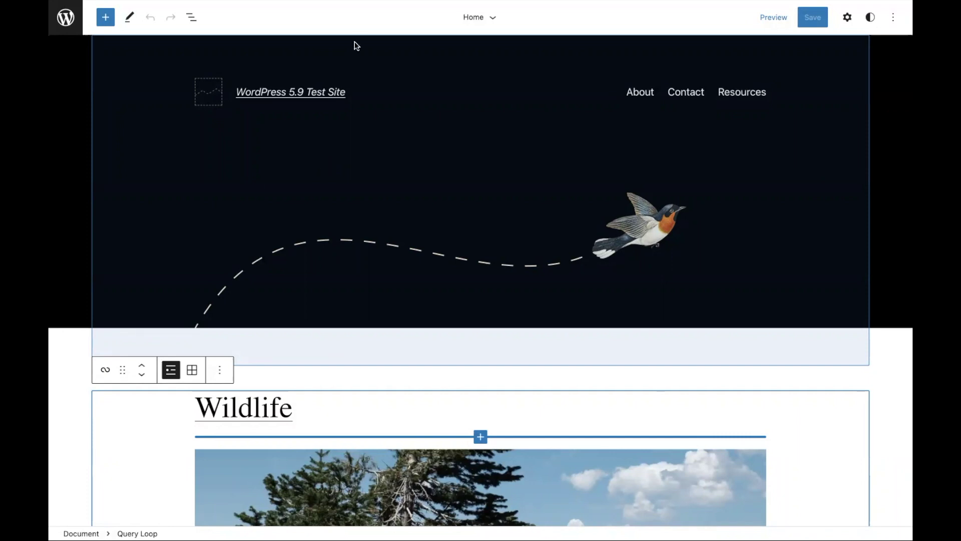
# Step: Select the header's Navigation block and look over its transform and available-menu choices
pyautogui.click(696, 92)
pyautogui.click(654, 97)
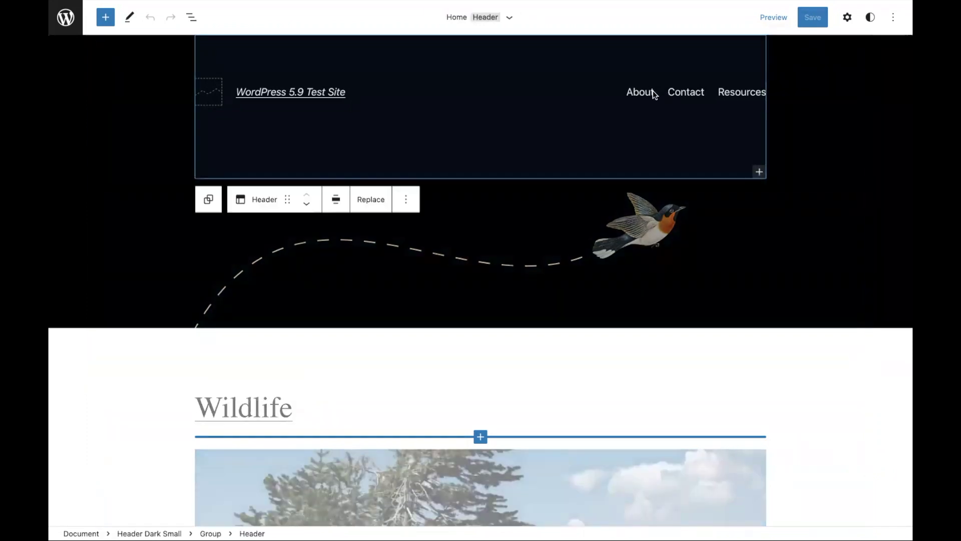
pyautogui.click(660, 98)
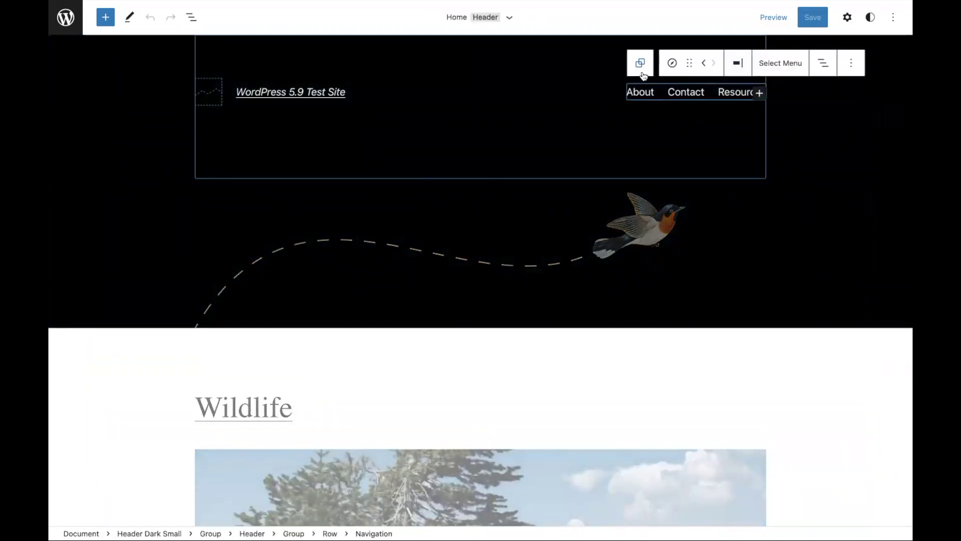
pyautogui.click(672, 65)
pyautogui.click(672, 65)
pyautogui.click(776, 63)
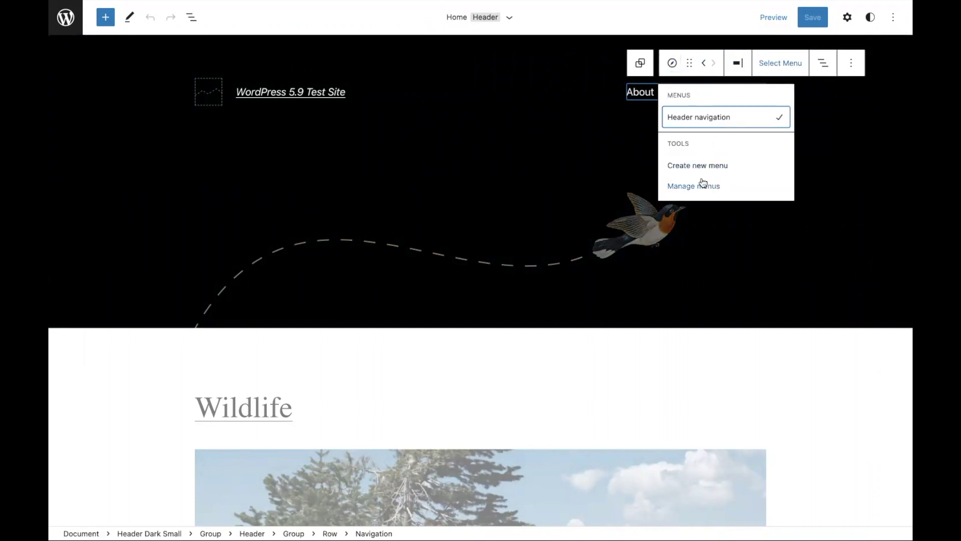
pyautogui.click(775, 74)
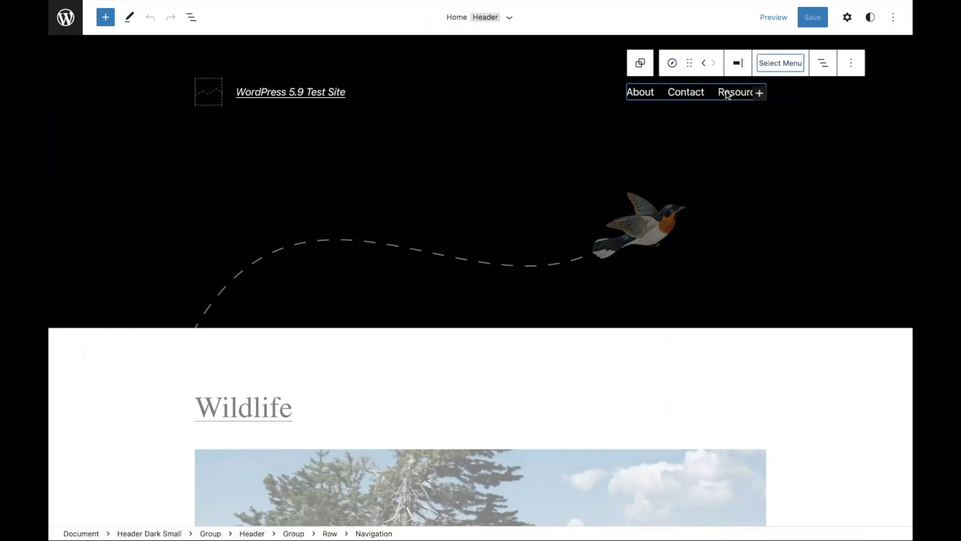
# Step: Convert the automatic page list into About, Contact and Resources links, testing Resources' position
pyautogui.click(732, 92)
pyautogui.click(739, 64)
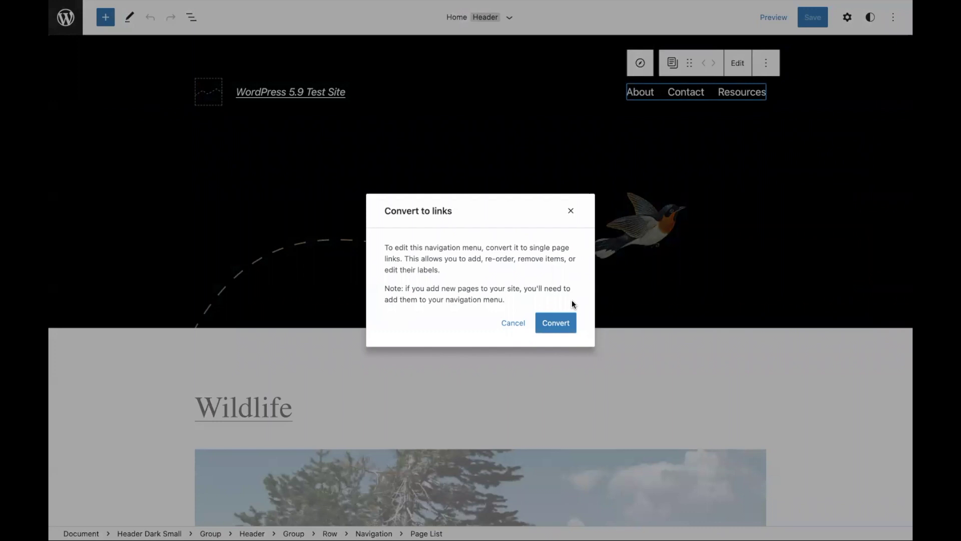
pyautogui.click(563, 324)
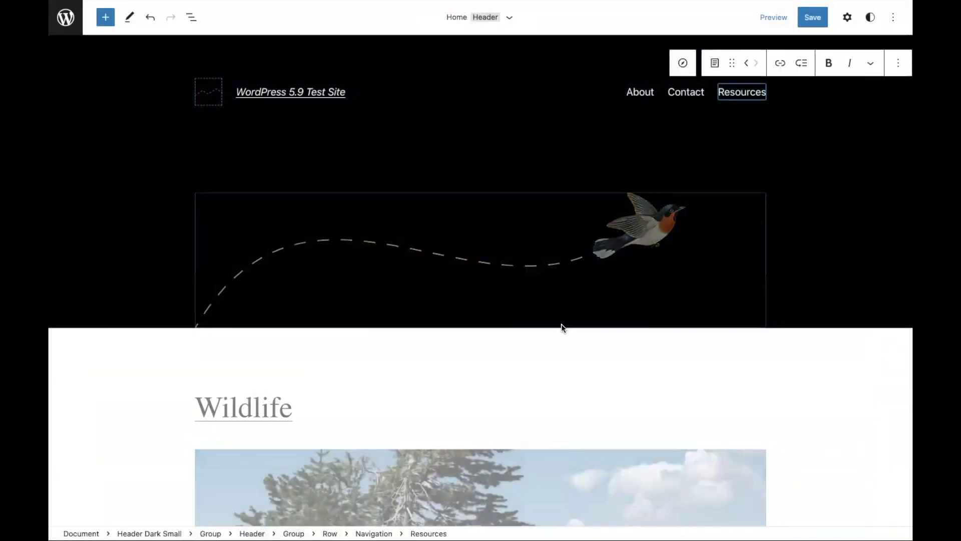
pyautogui.click(747, 63)
pyautogui.click(746, 63)
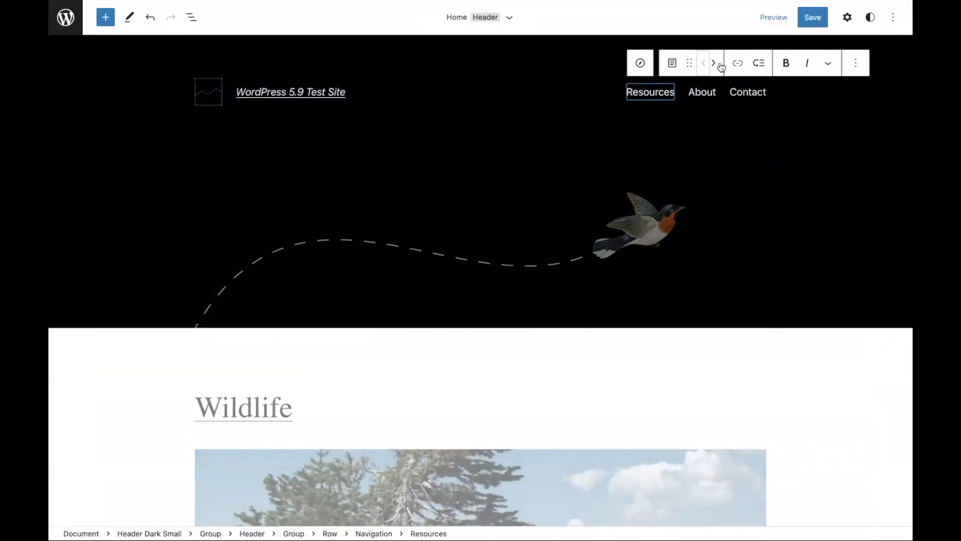
pyautogui.click(720, 65)
pyautogui.click(750, 65)
pyautogui.click(847, 17)
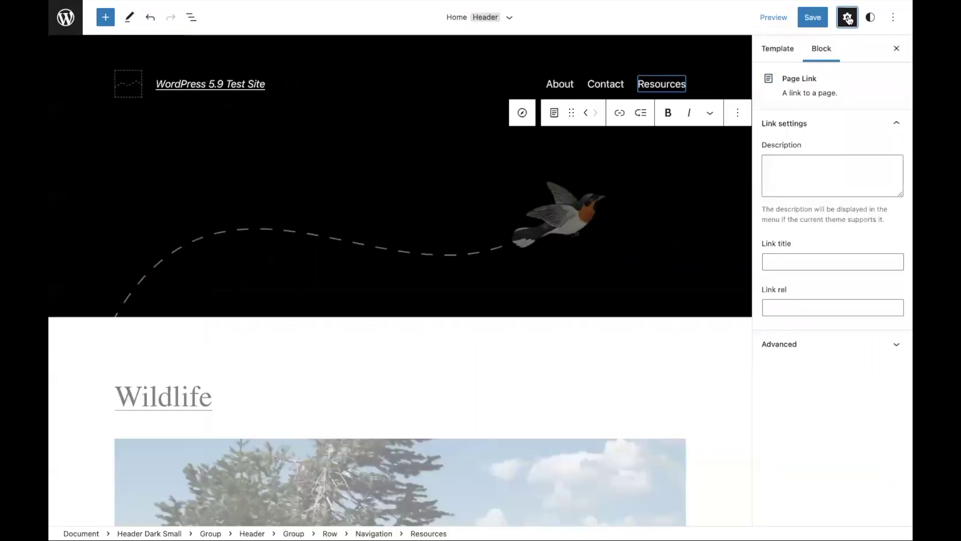
# Step: Try the Overlay menu on Always, set it back to Mobile, and close block settings
pyautogui.click(523, 112)
pyautogui.scroll(-1, 856, 216)
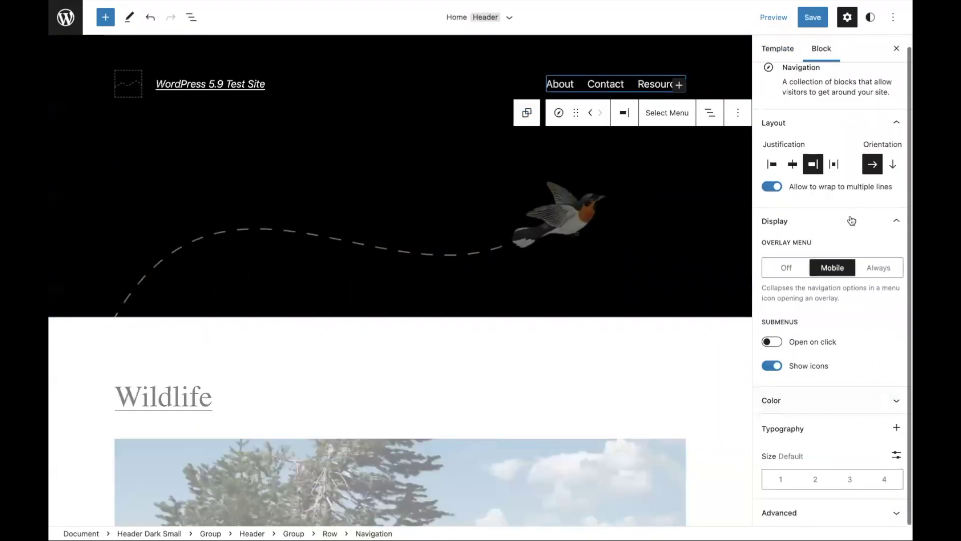
pyautogui.click(875, 271)
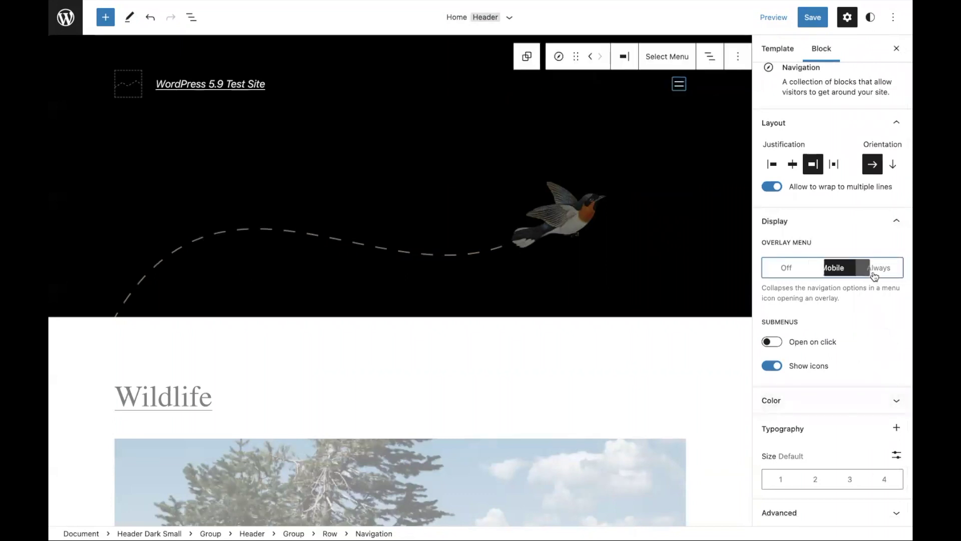
pyautogui.click(840, 268)
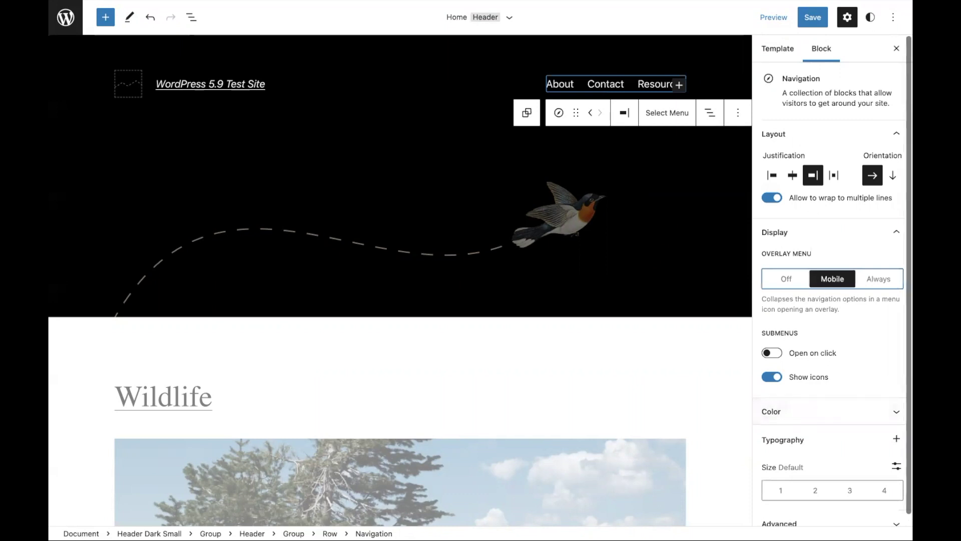
pyautogui.click(897, 48)
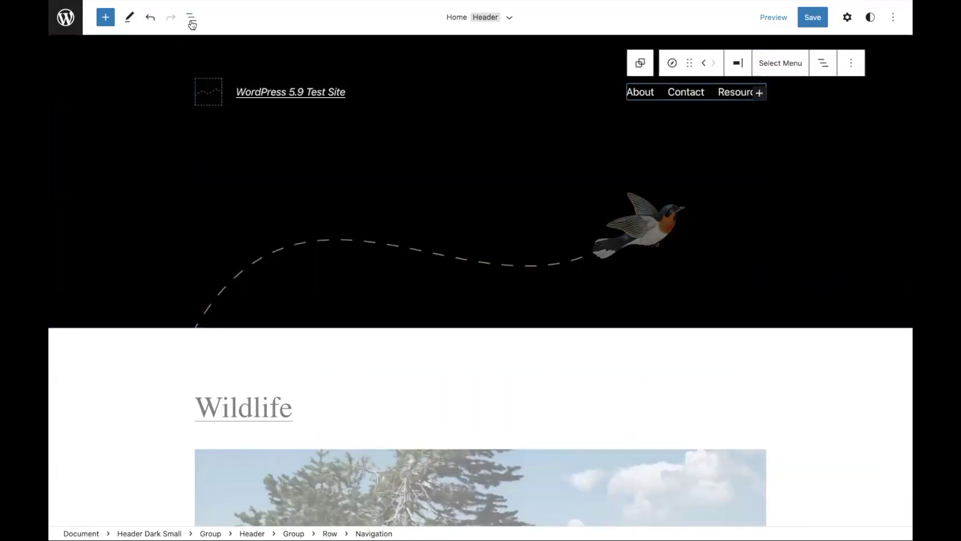
pyautogui.click(191, 18)
pyautogui.click(131, 76)
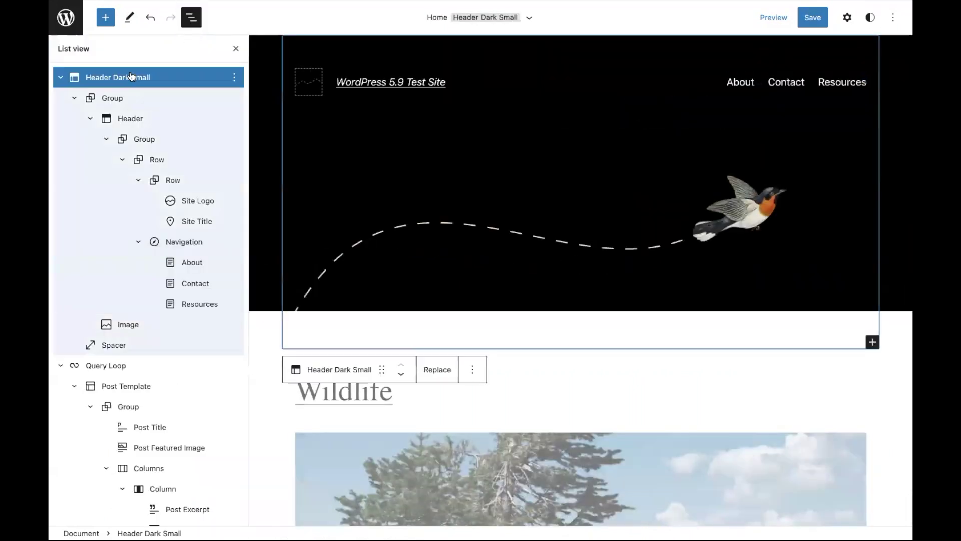
pyautogui.scroll(-3, 150, 321)
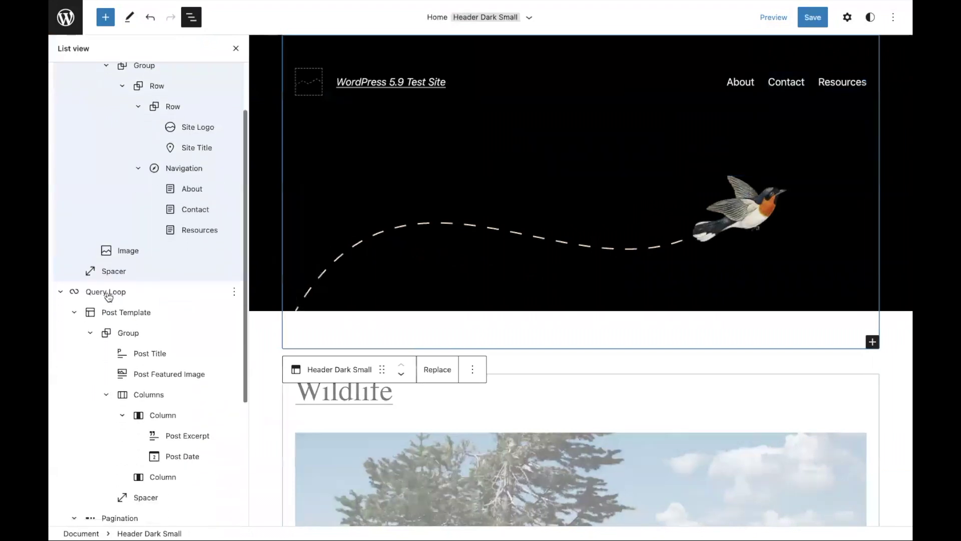
pyautogui.click(108, 295)
pyautogui.scroll(-8, 109, 297)
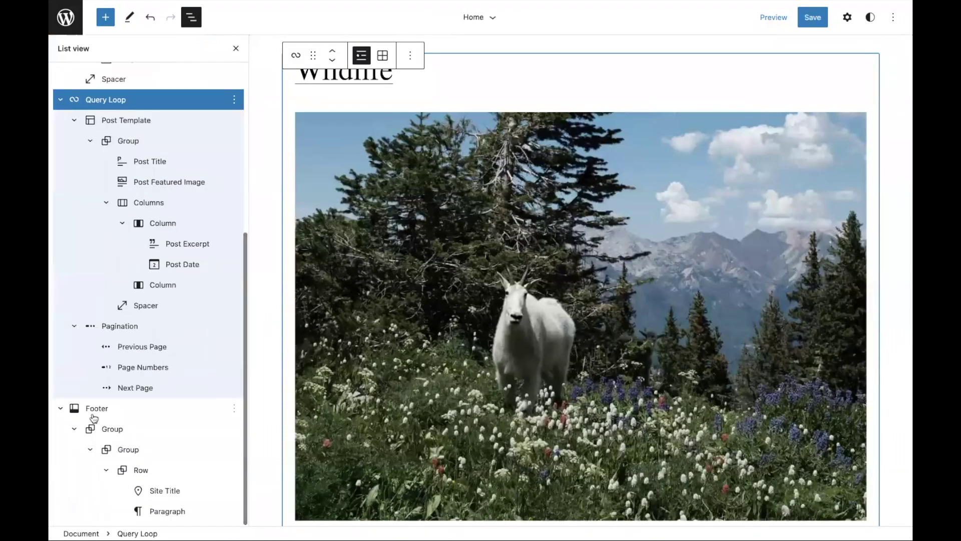
pyautogui.click(95, 408)
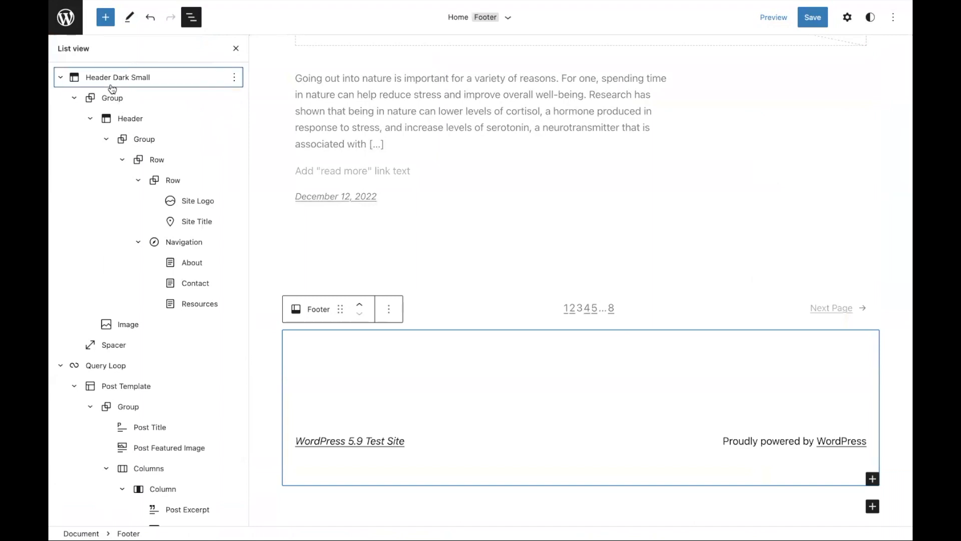
pyautogui.click(115, 78)
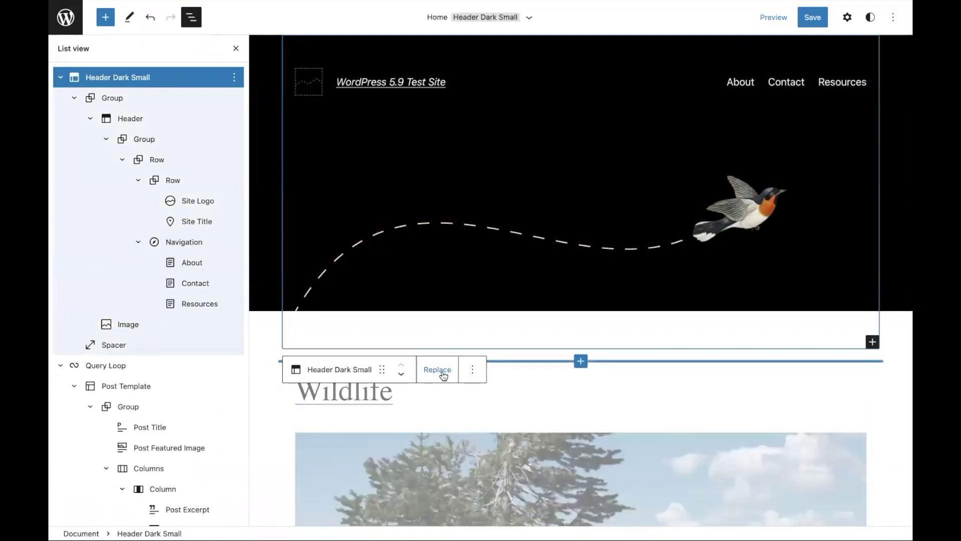
pyautogui.click(444, 372)
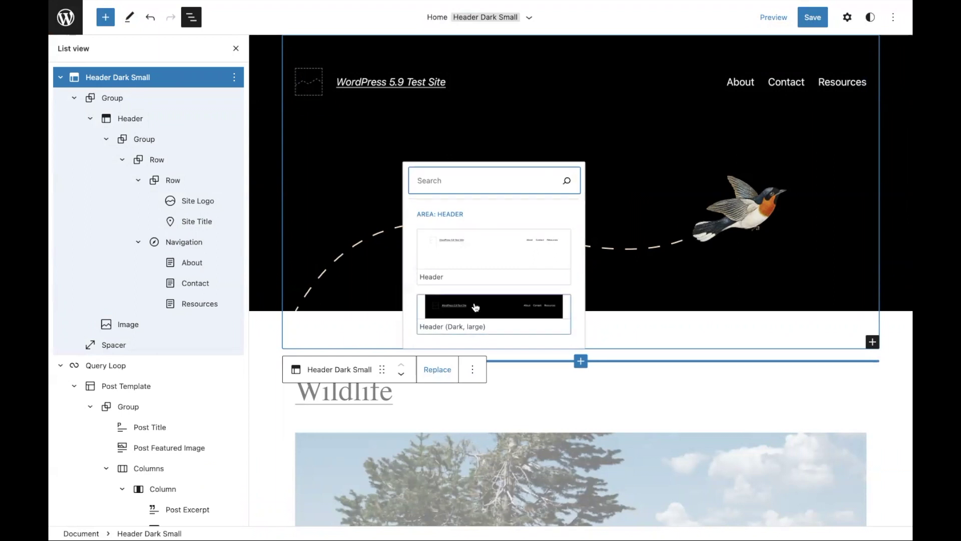
pyautogui.click(474, 374)
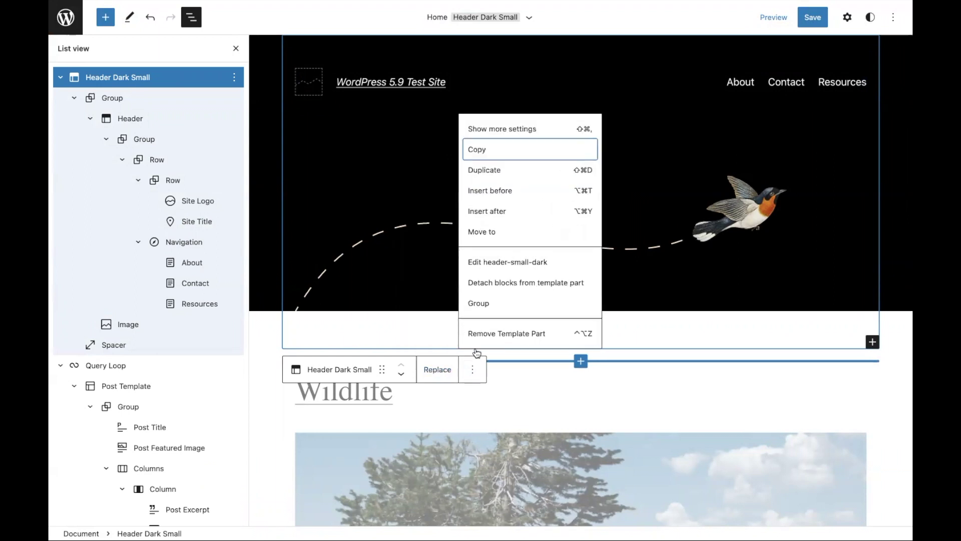
pyautogui.click(478, 262)
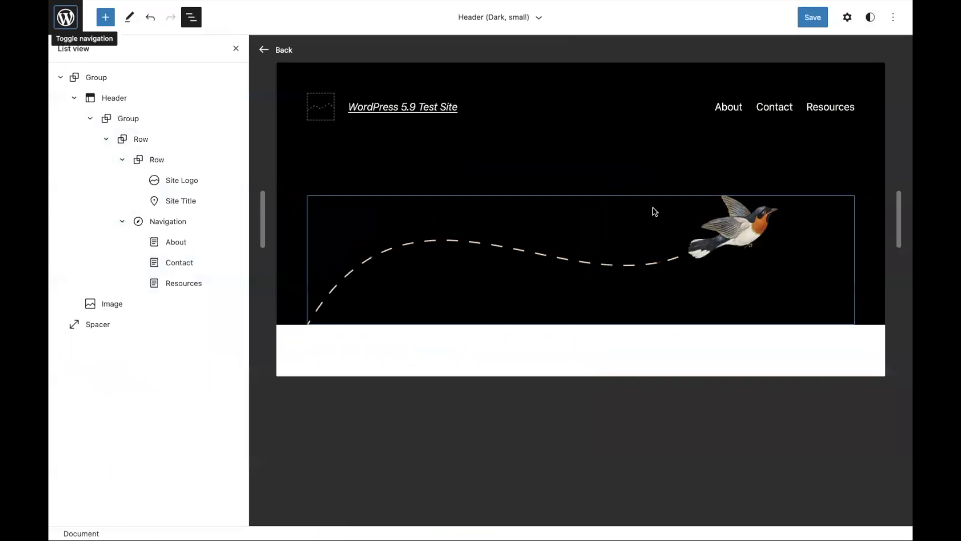
pyautogui.click(279, 48)
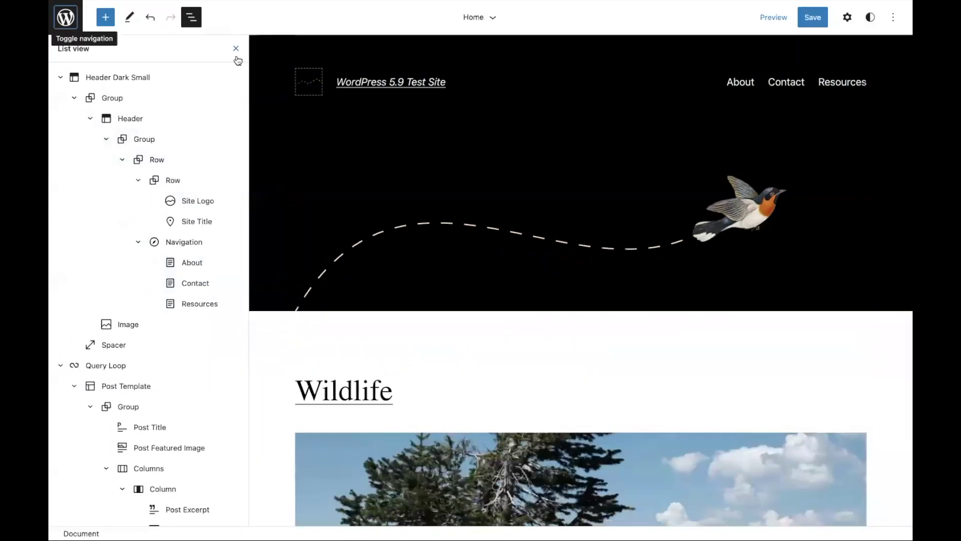
pyautogui.click(235, 49)
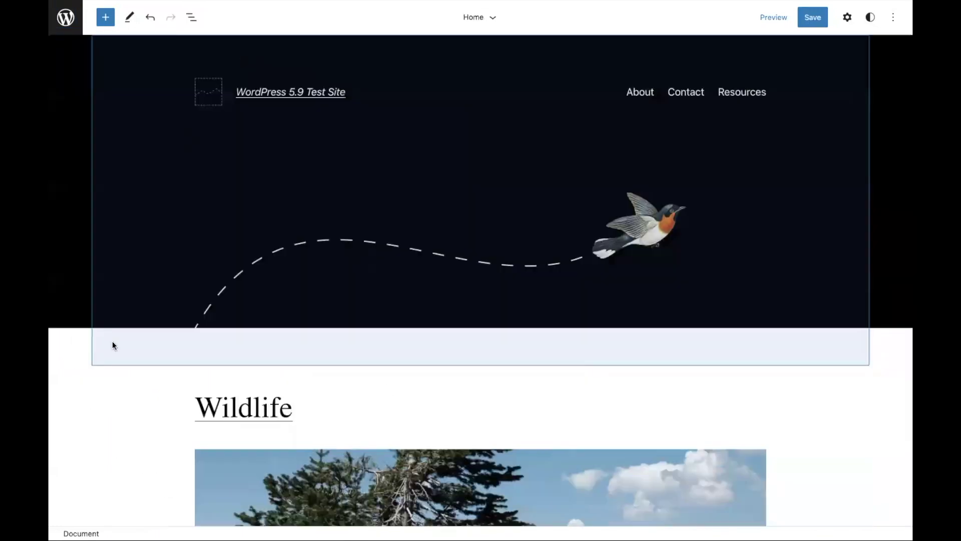
pyautogui.scroll(-2, 112, 341)
# Step: Browse the Query patterns, then select the Header Dark Small part in List View
pyautogui.click(105, 17)
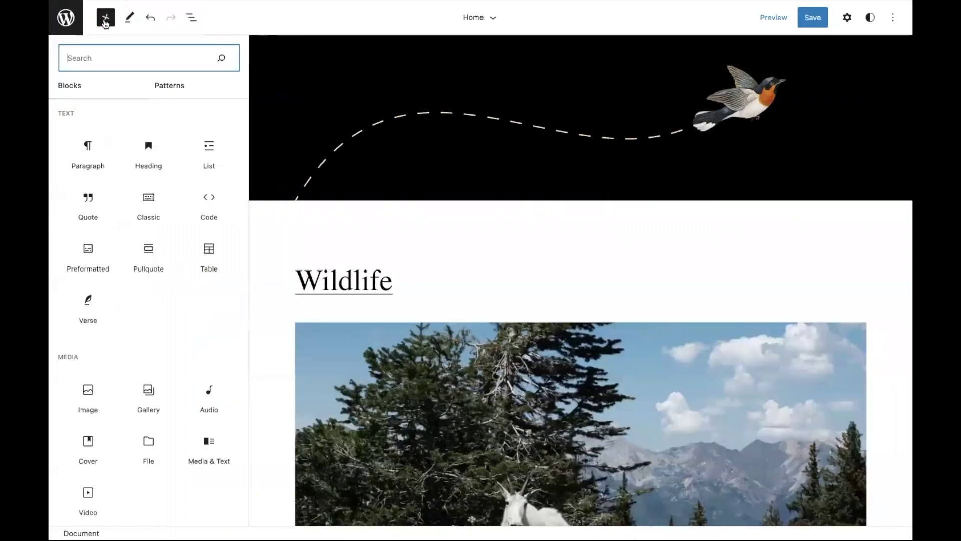
pyautogui.click(160, 90)
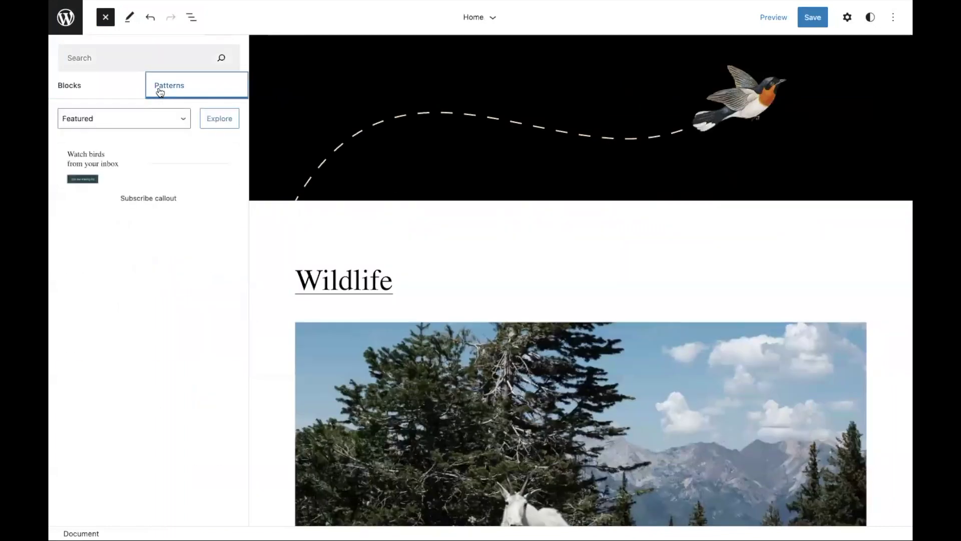
pyautogui.click(112, 117)
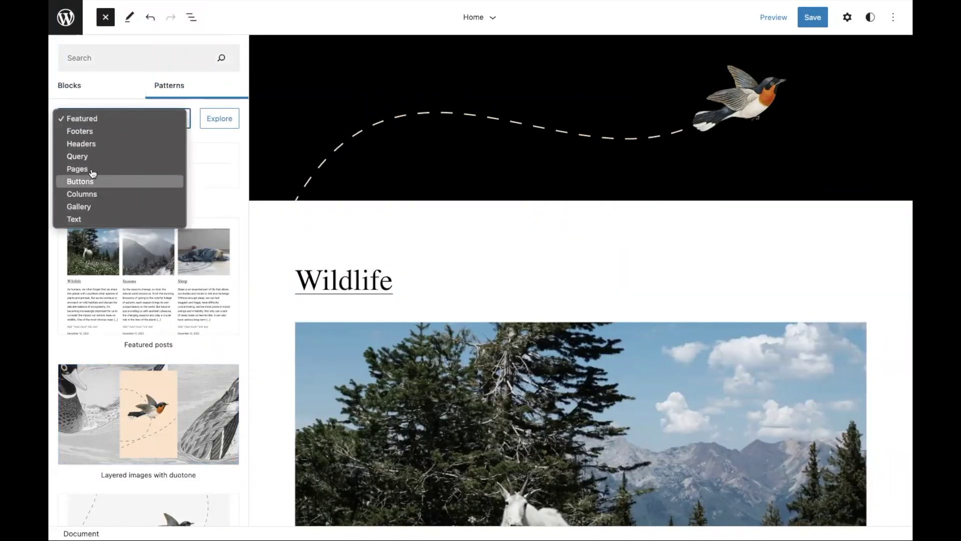
pyautogui.click(90, 156)
pyautogui.scroll(-3, 124, 321)
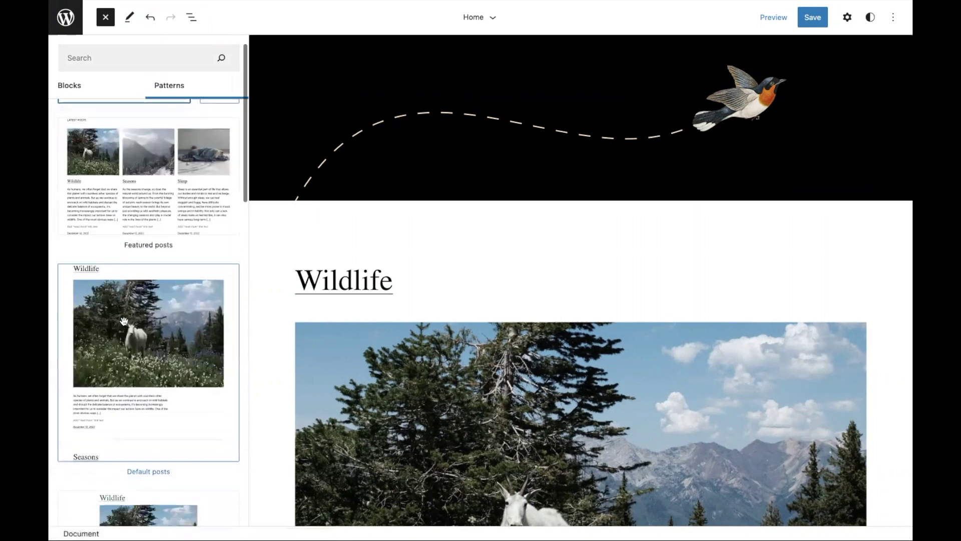
pyautogui.scroll(-8, 124, 321)
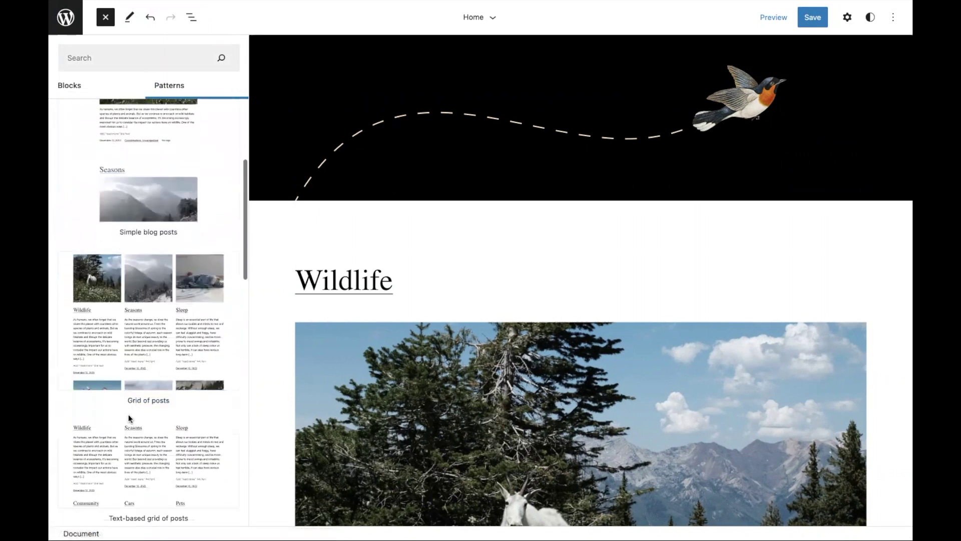
pyautogui.click(191, 17)
pyautogui.click(118, 366)
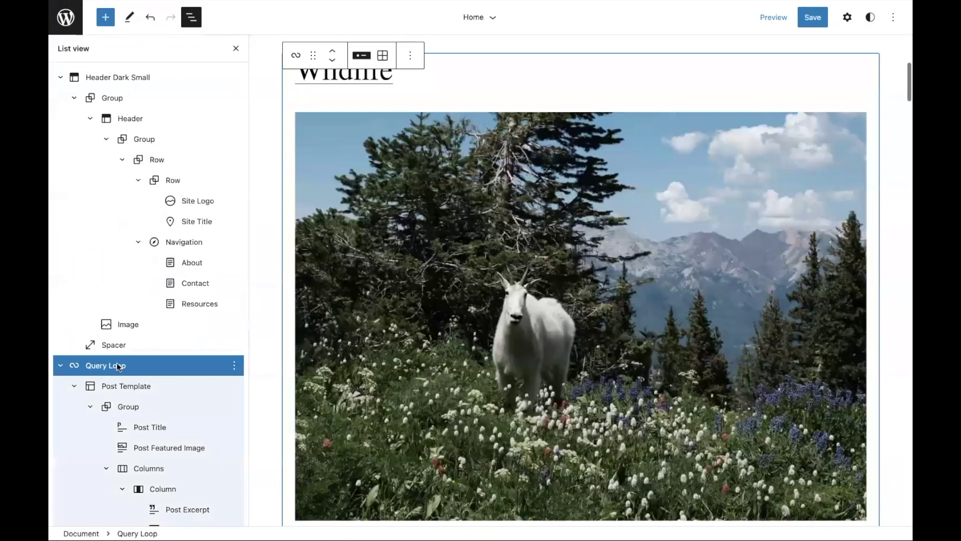
pyautogui.click(177, 79)
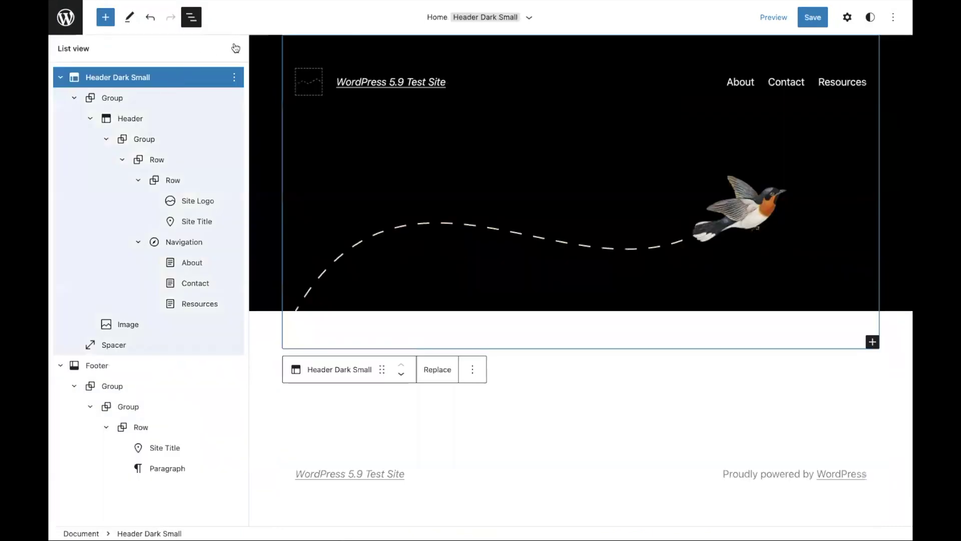
# Step: Insert the Featured posts Query pattern below the header and close the inserter
pyautogui.click(114, 20)
pyautogui.click(161, 85)
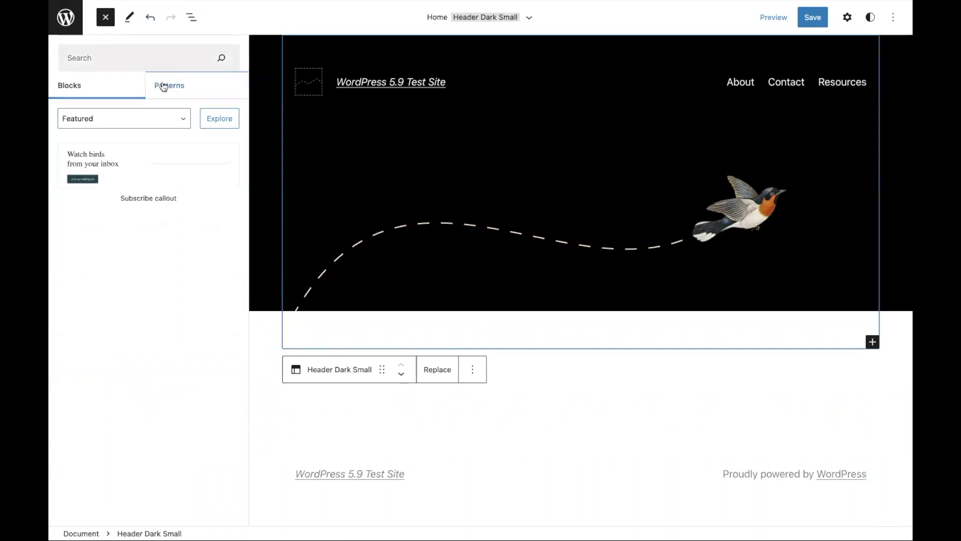
pyautogui.click(138, 119)
pyautogui.click(124, 157)
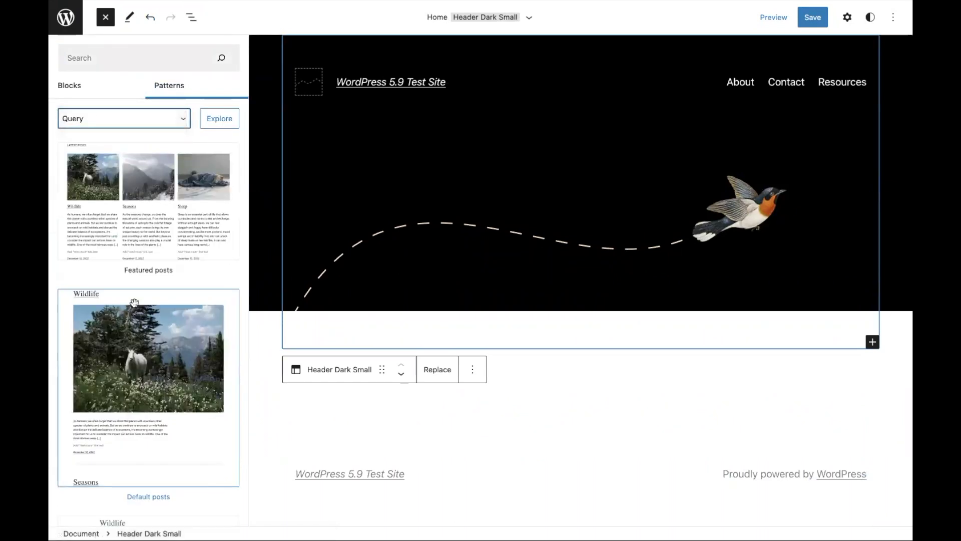
pyautogui.click(134, 229)
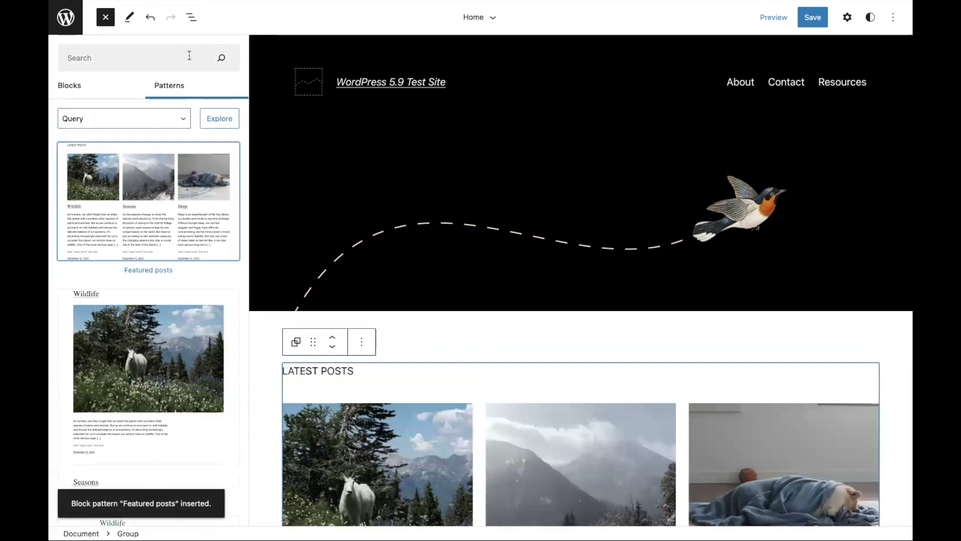
pyautogui.click(104, 18)
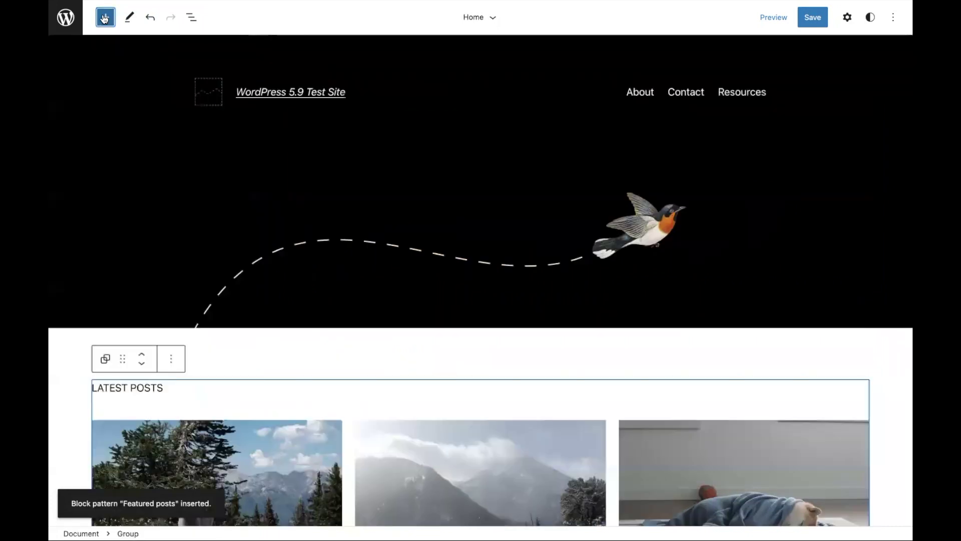
# Step: Select the Sleep post title in the latest posts grid and show its settings
pyautogui.scroll(-10, 719, 150)
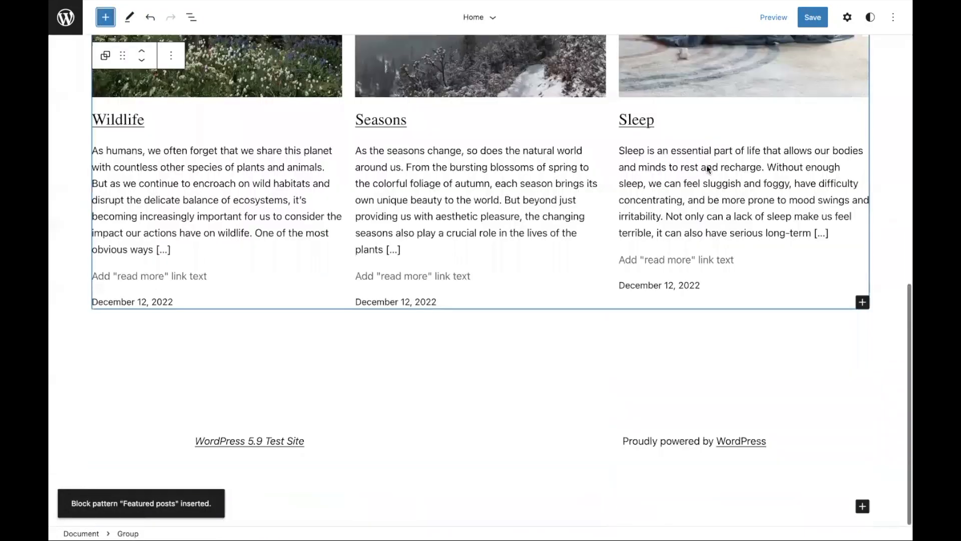
pyautogui.scroll(3, 657, 260)
pyautogui.click(650, 249)
pyautogui.click(649, 246)
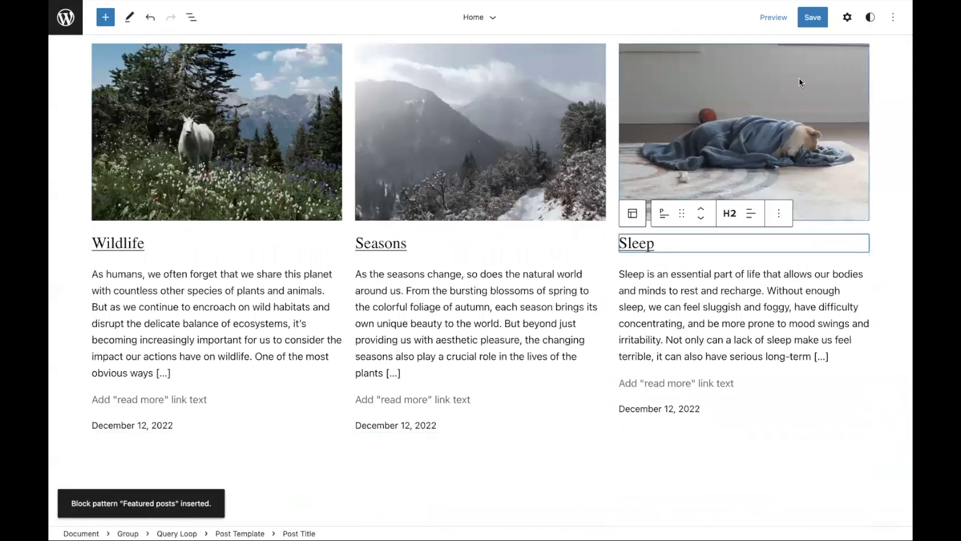
pyautogui.click(848, 20)
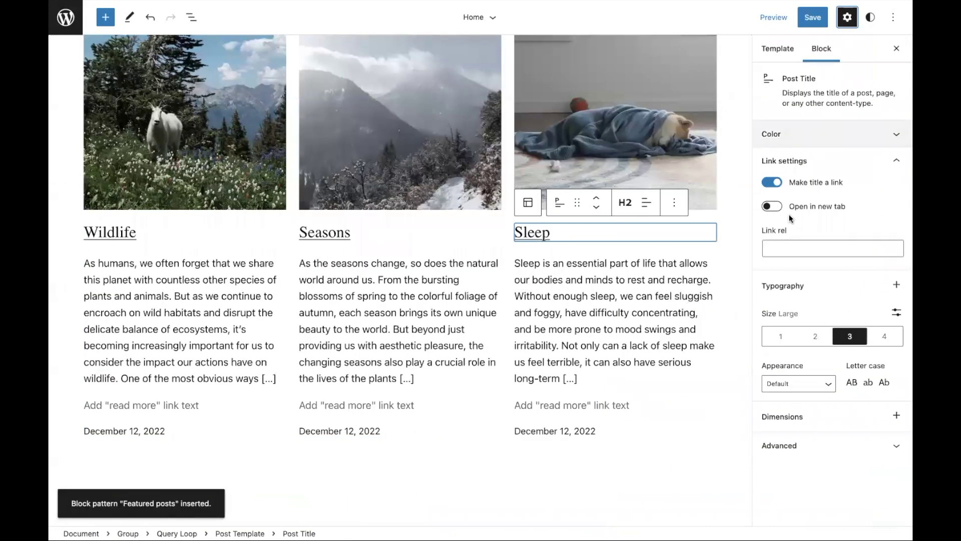
# Step: Add Font family, Line height and Letter-spacing controls to the post title's typography
pyautogui.click(897, 287)
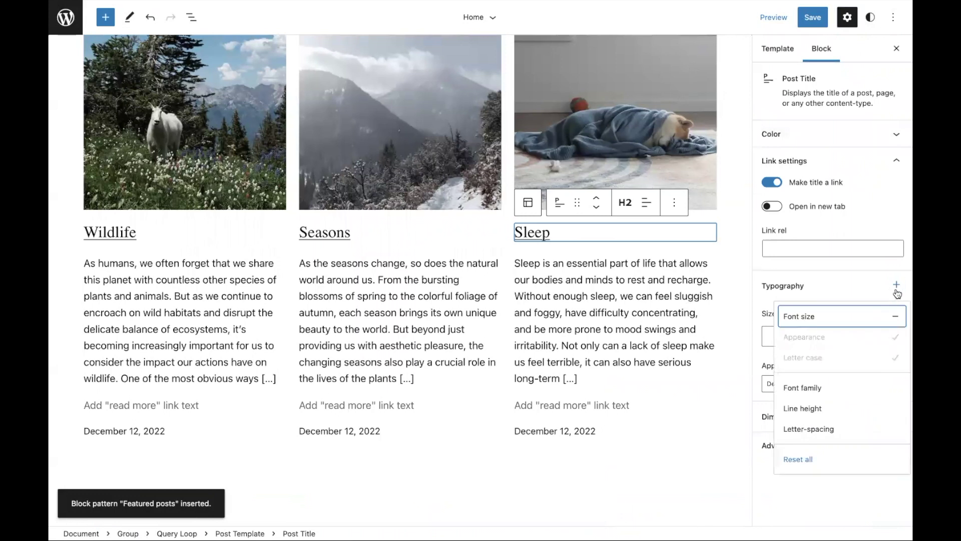
pyautogui.click(821, 393)
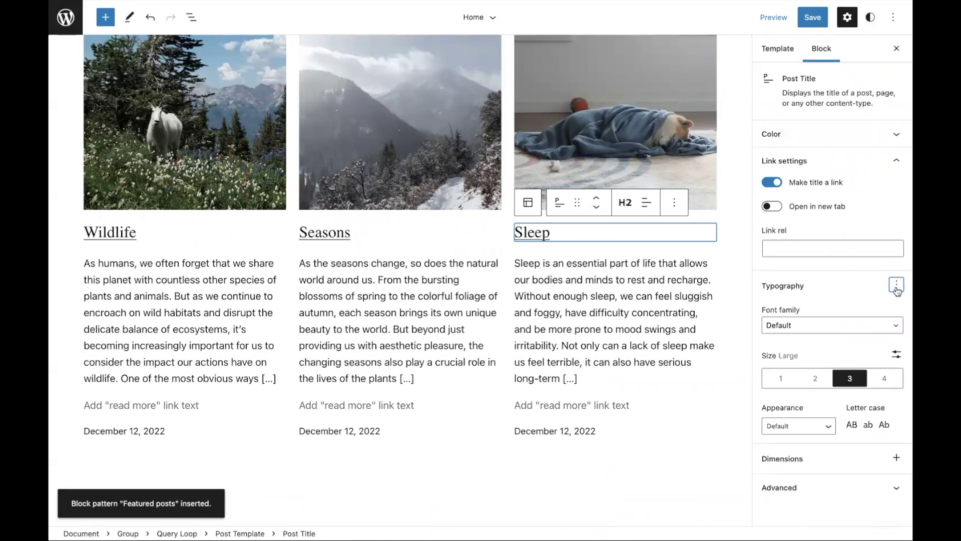
pyautogui.click(897, 286)
pyautogui.click(821, 408)
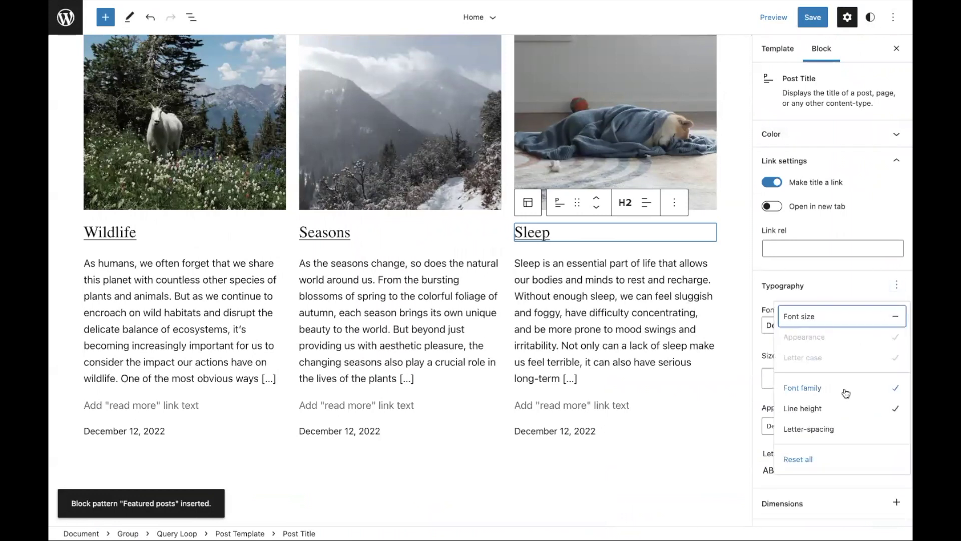
pyautogui.click(827, 429)
pyautogui.scroll(-1, 846, 320)
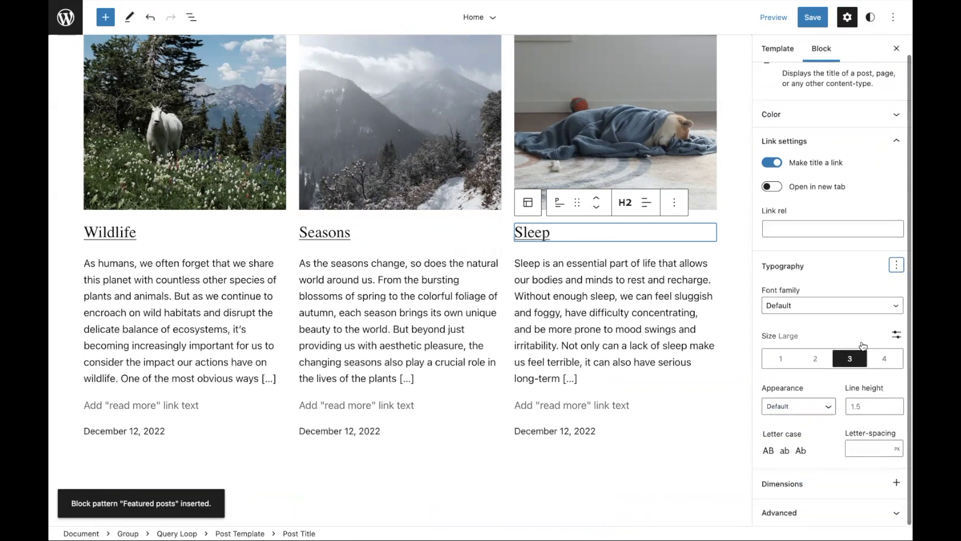
pyautogui.scroll(1, 843, 313)
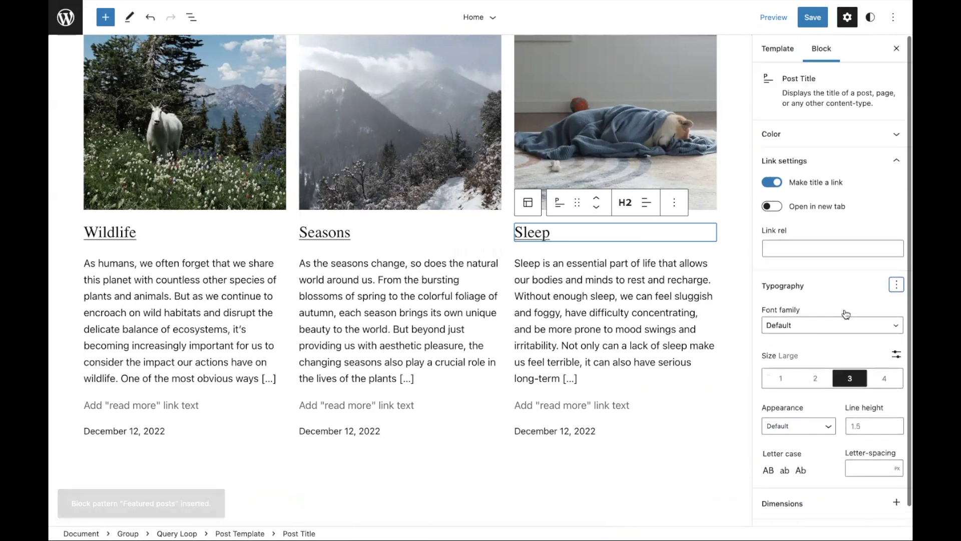
pyautogui.click(870, 21)
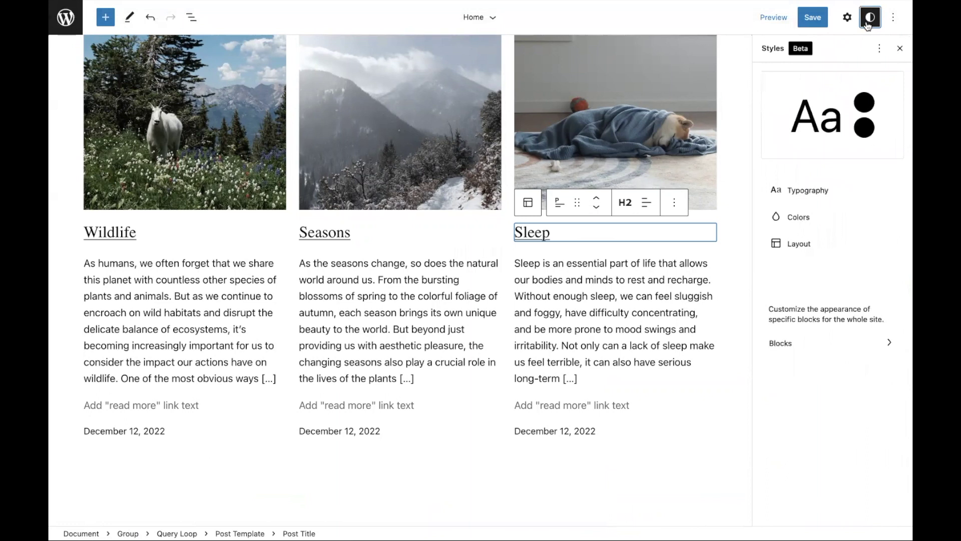
# Step: Set the site background colour to black, then clear it back to white
pyautogui.scroll(8, 694, 164)
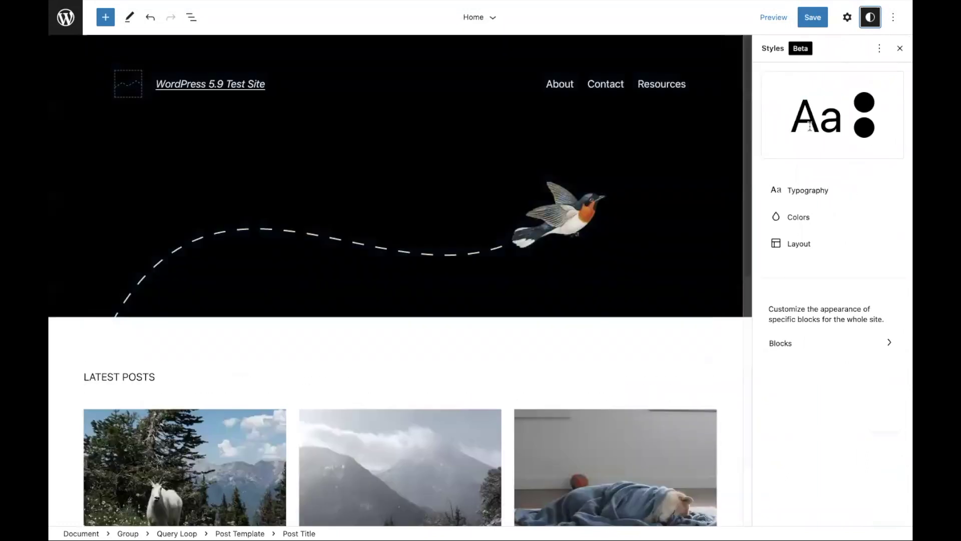
pyautogui.click(794, 193)
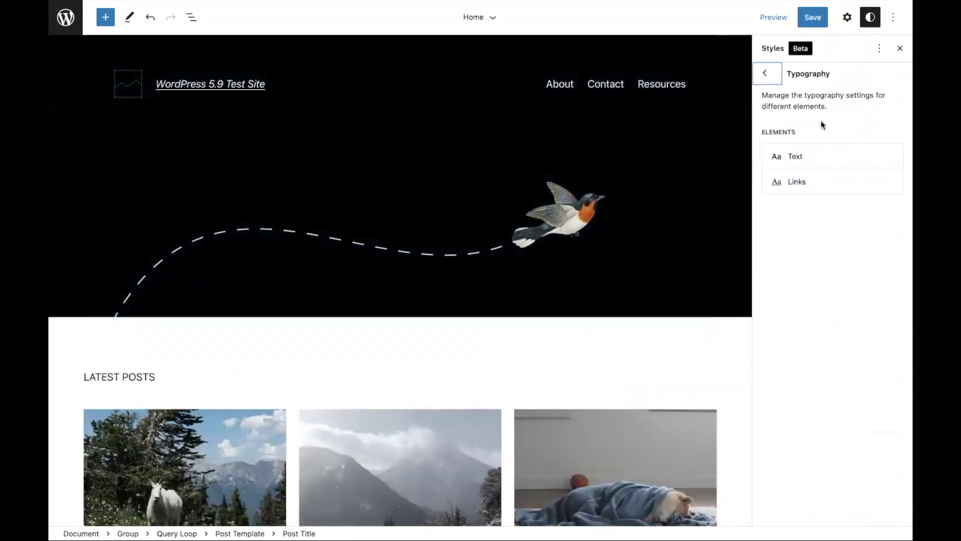
pyautogui.click(765, 73)
pyautogui.click(823, 225)
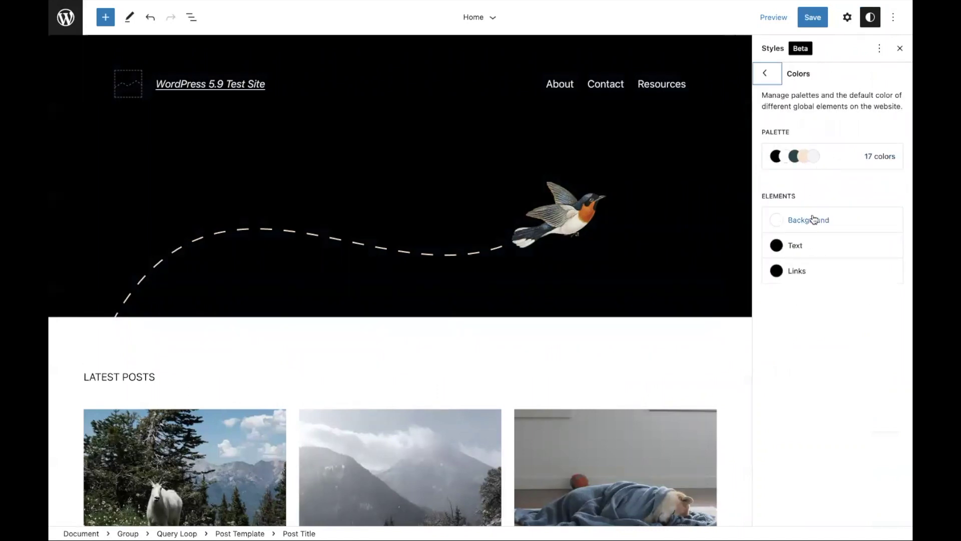
pyautogui.click(813, 221)
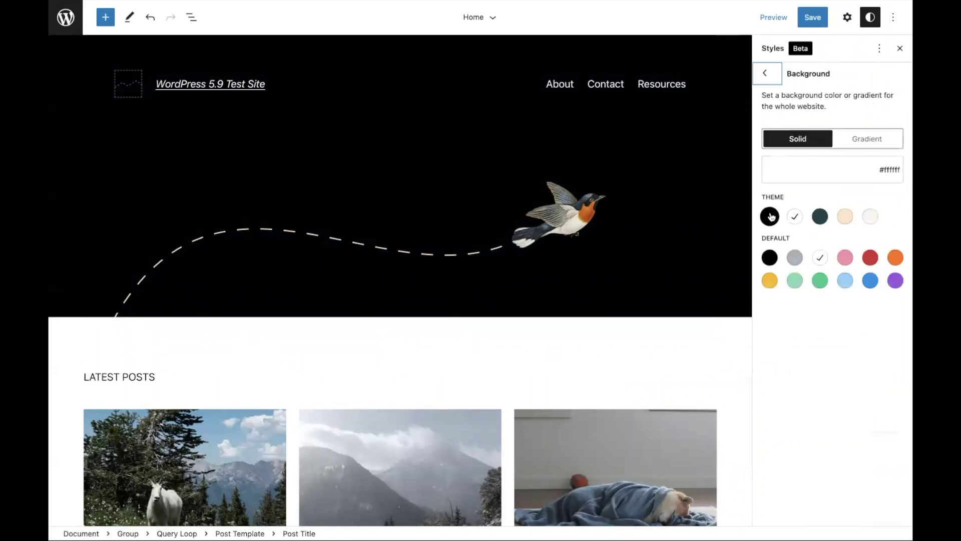
pyautogui.click(770, 217)
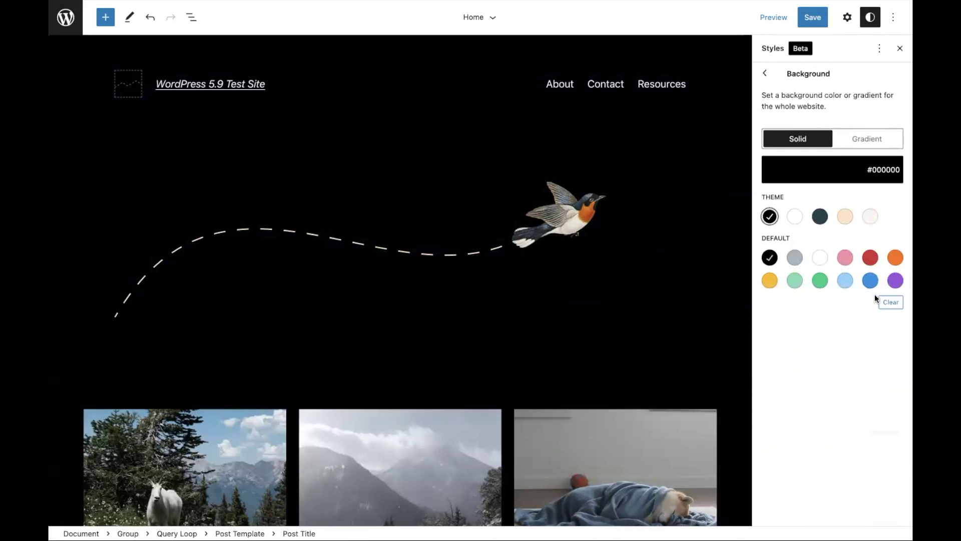
pyautogui.click(889, 303)
pyautogui.click(765, 73)
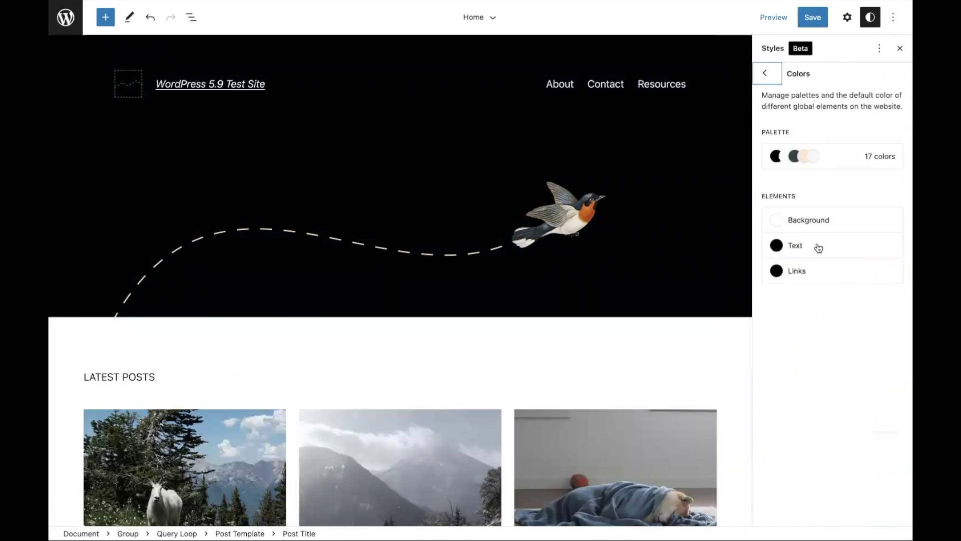
pyautogui.click(767, 80)
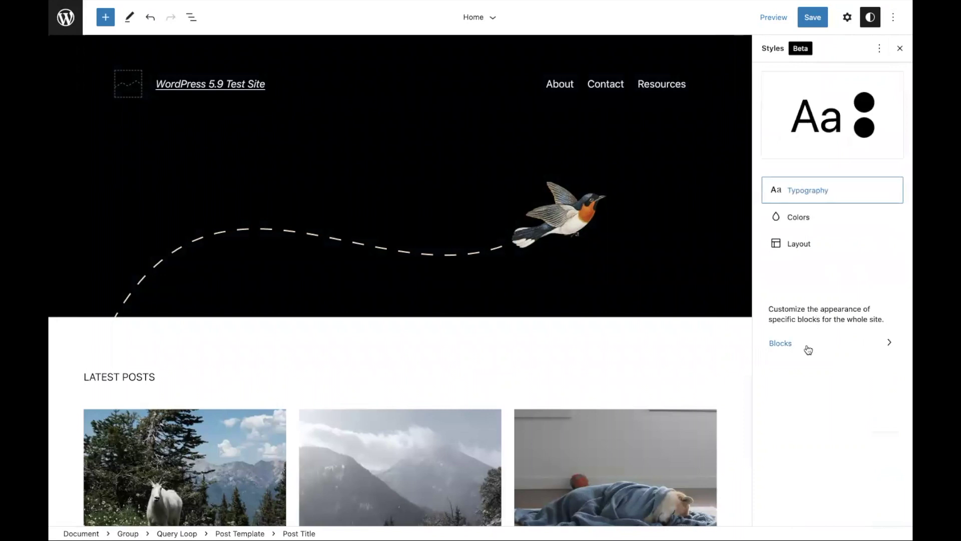
# Step: Set the Paragraph block's site-wide font size to Large in block styles
pyautogui.click(808, 349)
pyautogui.click(803, 131)
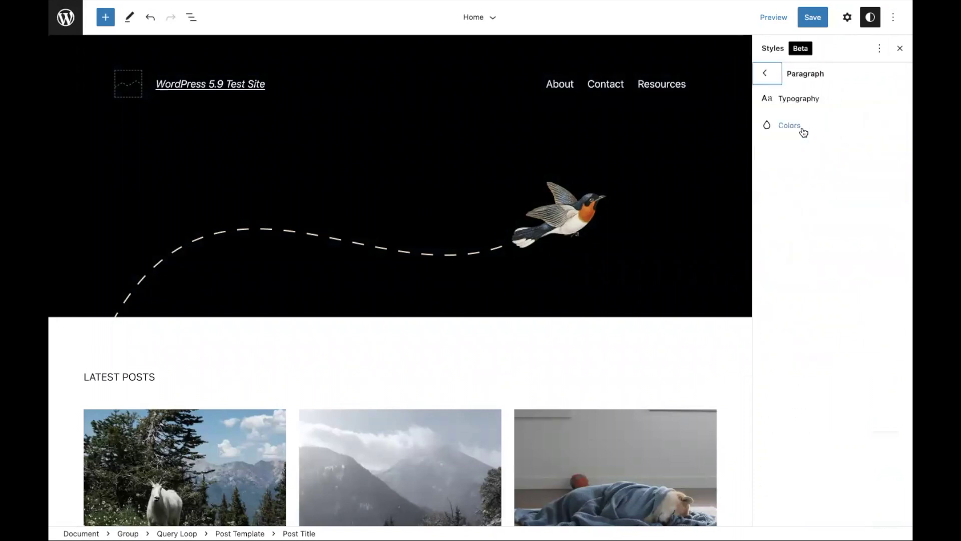
pyautogui.click(798, 100)
pyautogui.click(812, 226)
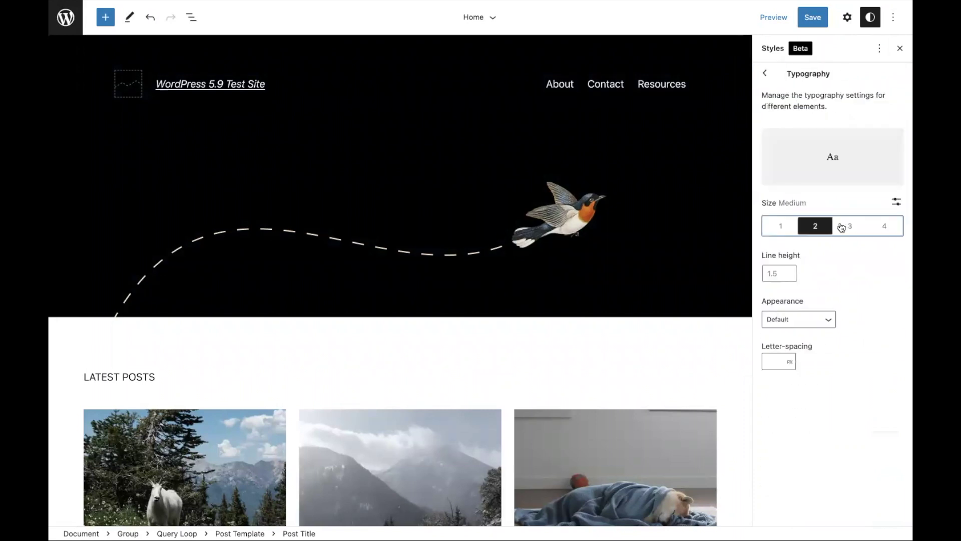
pyautogui.click(843, 226)
pyautogui.click(766, 75)
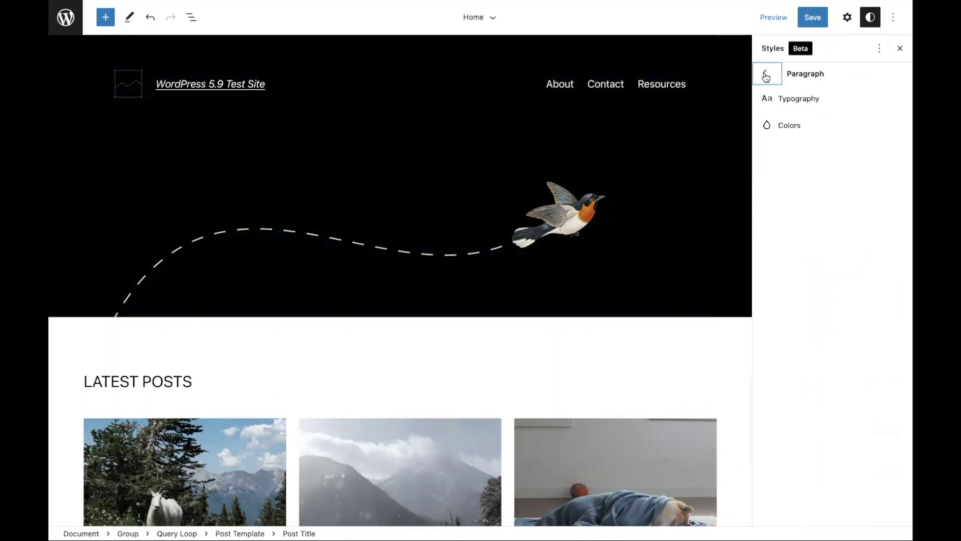
pyautogui.click(766, 75)
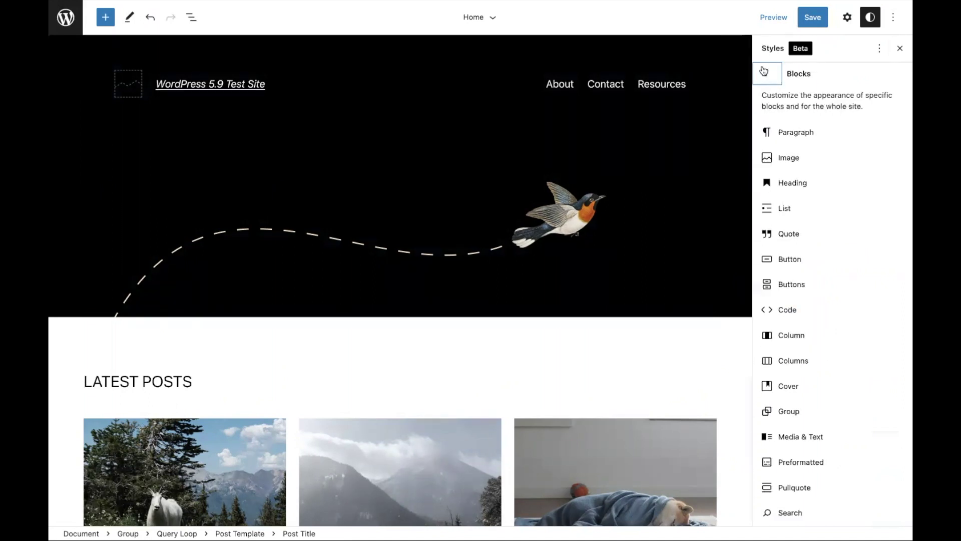
pyautogui.click(764, 70)
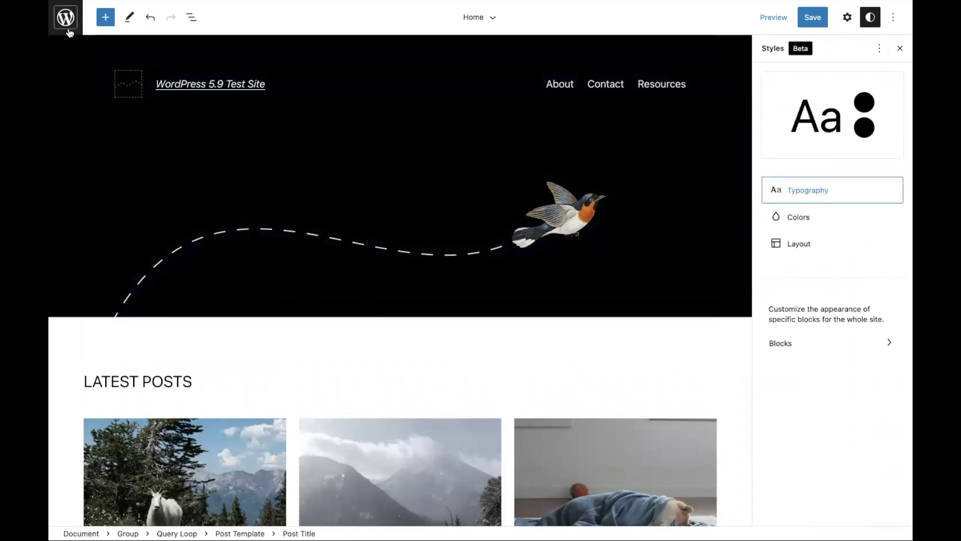
# Step: Browse the Templates and Template Parts lists in the Design view, peeking at Add New template options
pyautogui.click(65, 19)
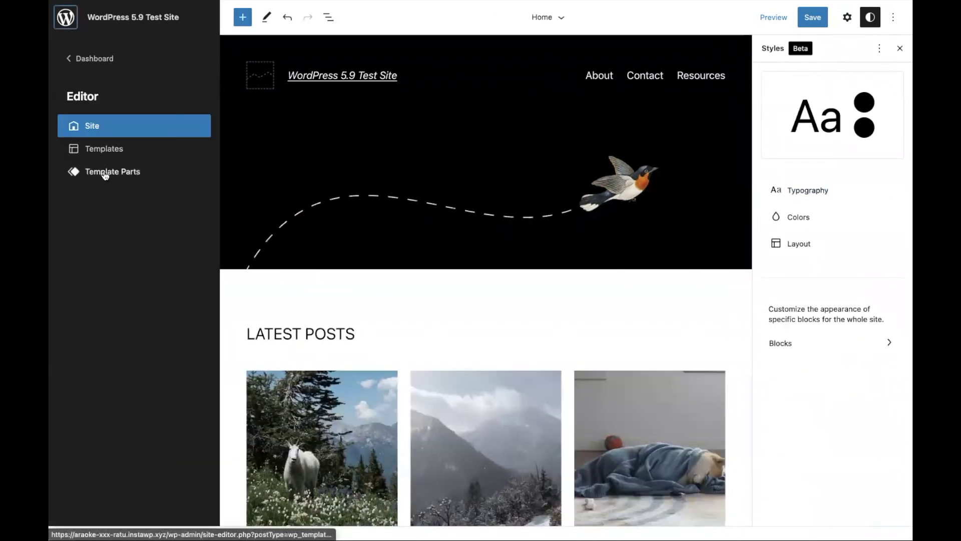
pyautogui.click(155, 146)
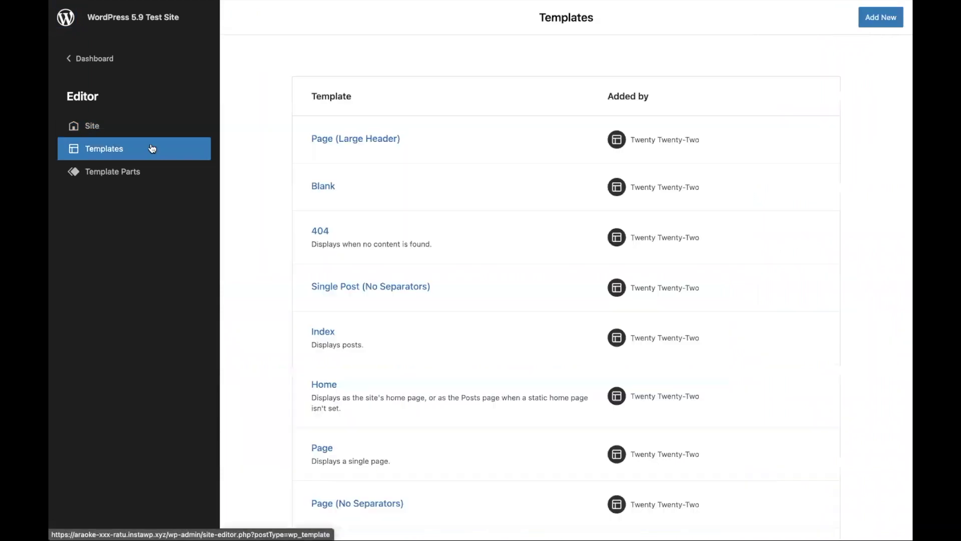
pyautogui.click(149, 174)
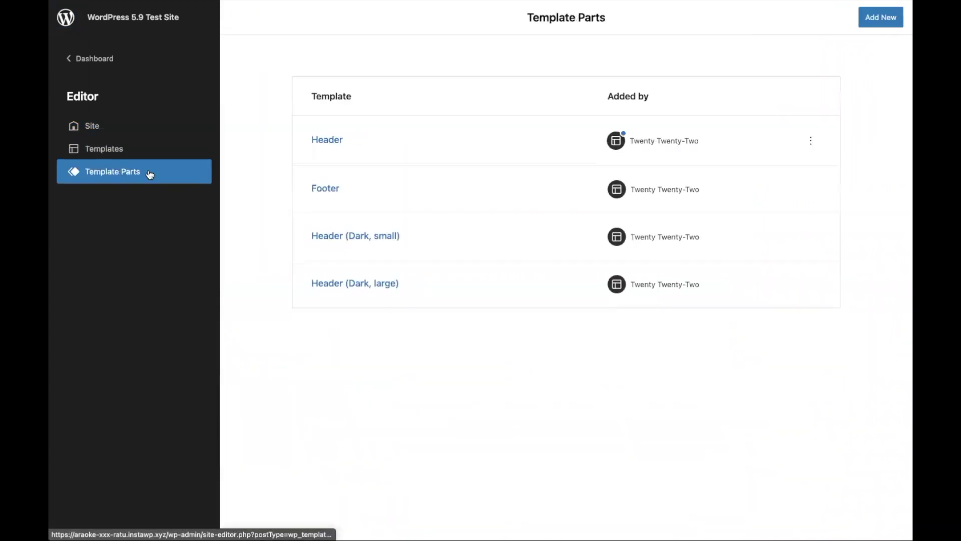
pyautogui.click(135, 150)
pyautogui.scroll(-4, 446, 253)
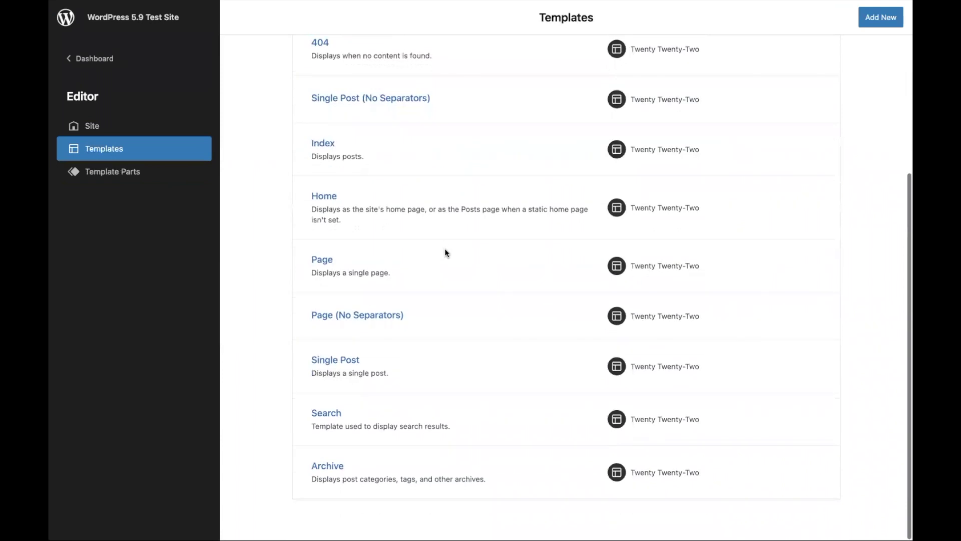
pyautogui.scroll(4, 447, 253)
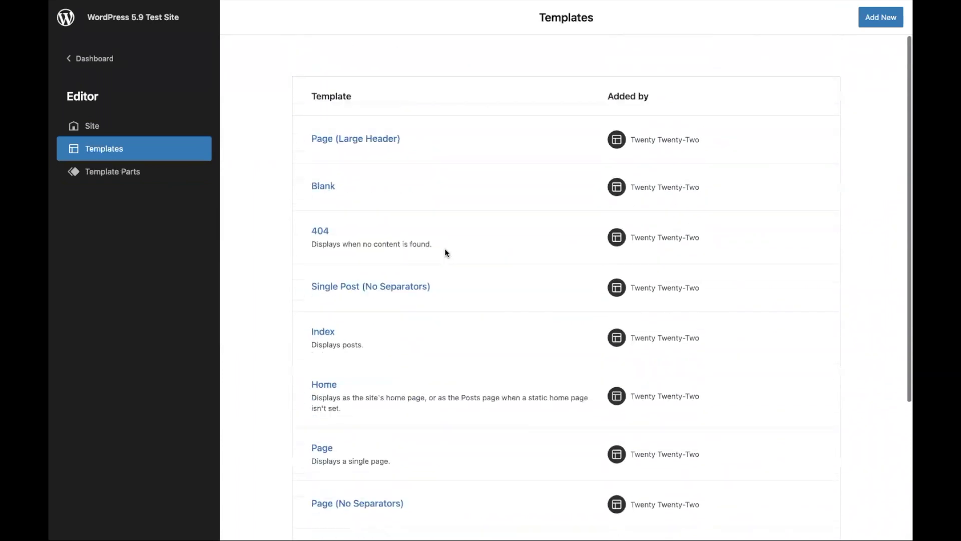
pyautogui.click(872, 25)
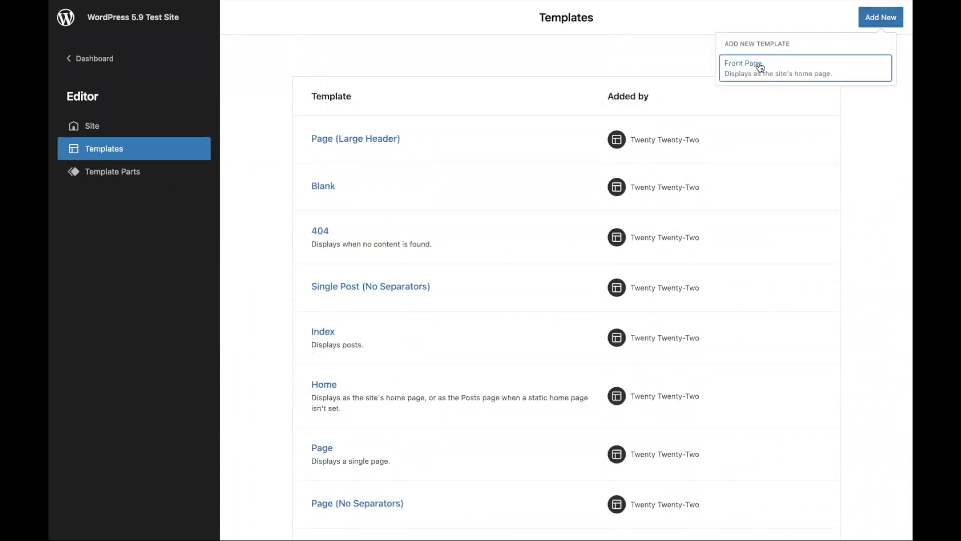
pyautogui.click(882, 17)
pyautogui.scroll(-4, 869, 150)
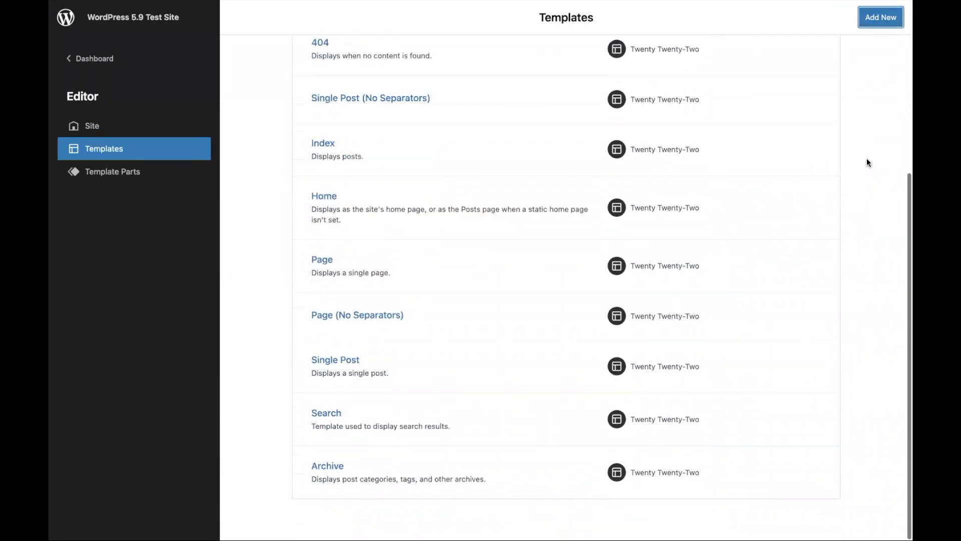
pyautogui.scroll(4, 868, 163)
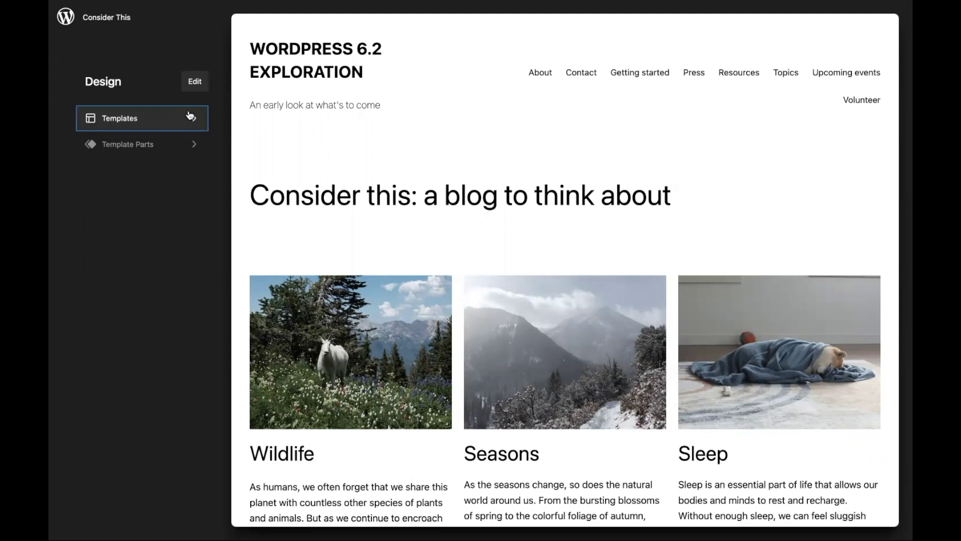
# Step: Preview the Single, Blog (Alternative), Blank, 404, Index, Page, Search and Archive templates
pyautogui.click(168, 117)
pyautogui.click(169, 136)
pyautogui.click(159, 157)
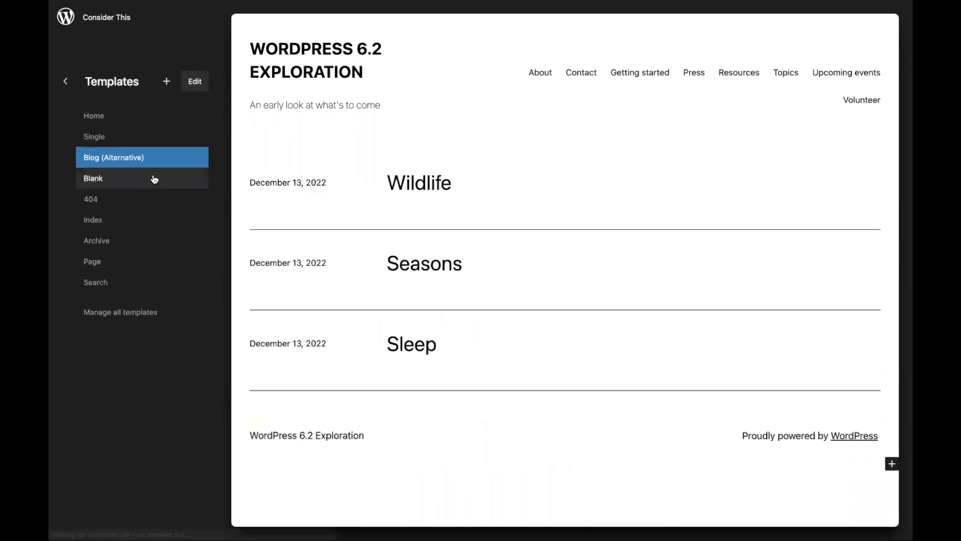
pyautogui.click(154, 178)
pyautogui.click(150, 198)
pyautogui.click(150, 222)
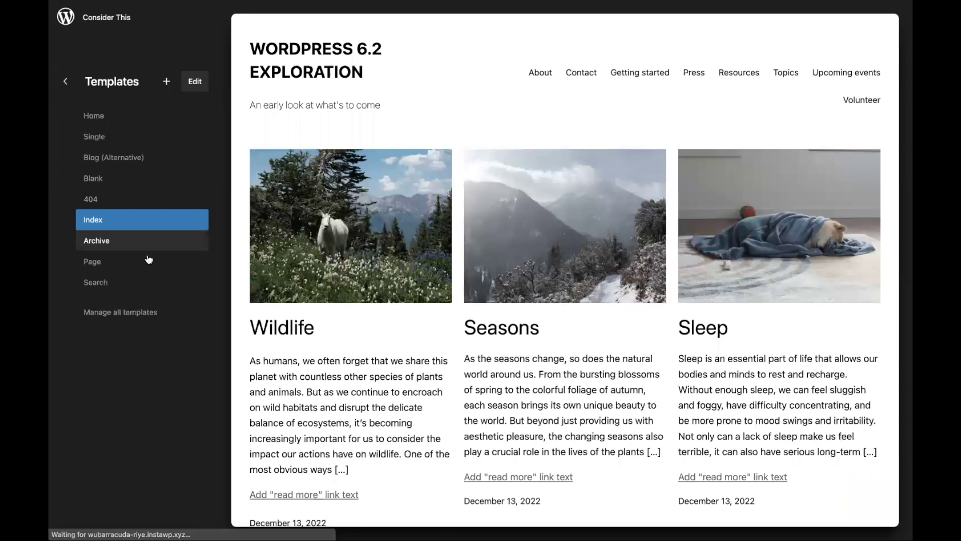
pyautogui.click(148, 261)
pyautogui.click(141, 280)
pyautogui.click(135, 261)
pyautogui.click(129, 242)
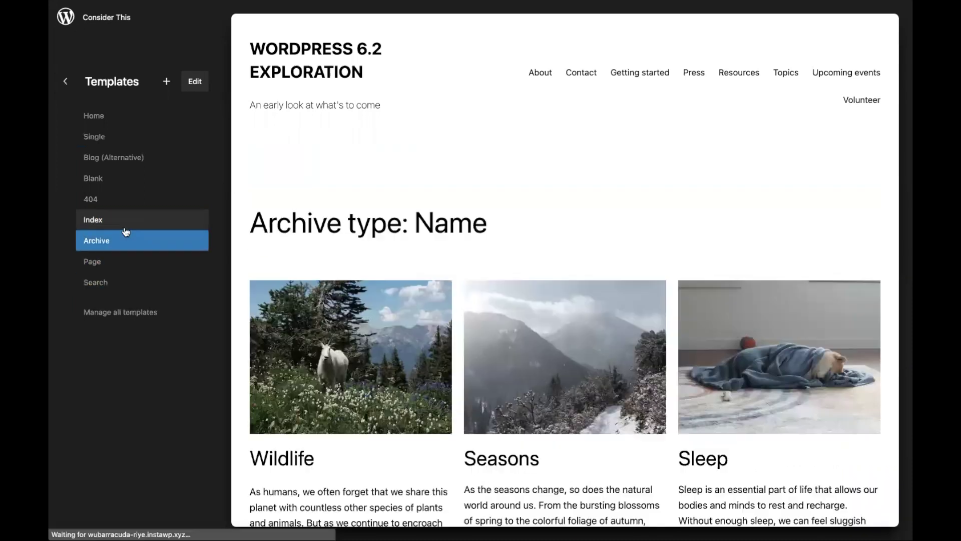
pyautogui.click(125, 228)
pyautogui.click(114, 313)
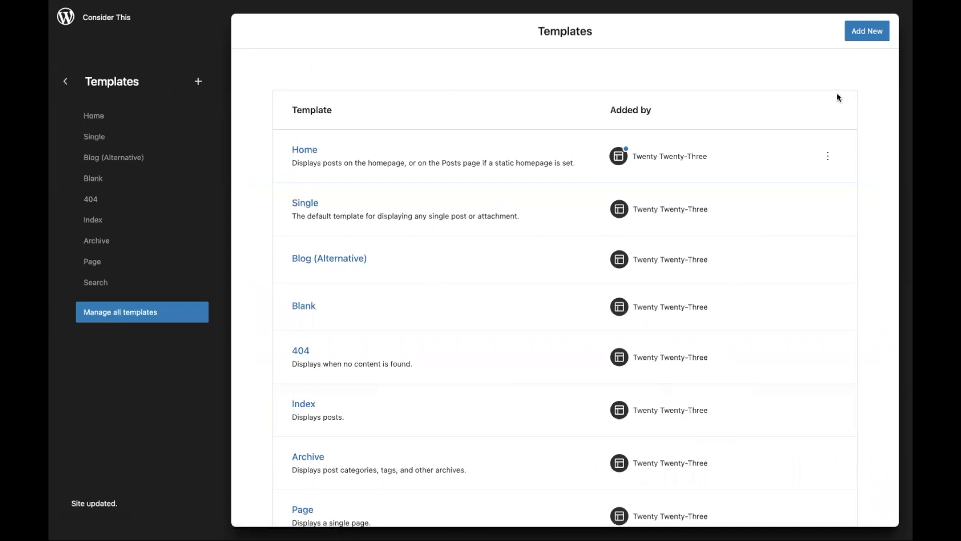
# Step: Check the new-template types, then preview the Header, Footer, Post Meta and Comments parts
pyautogui.click(867, 33)
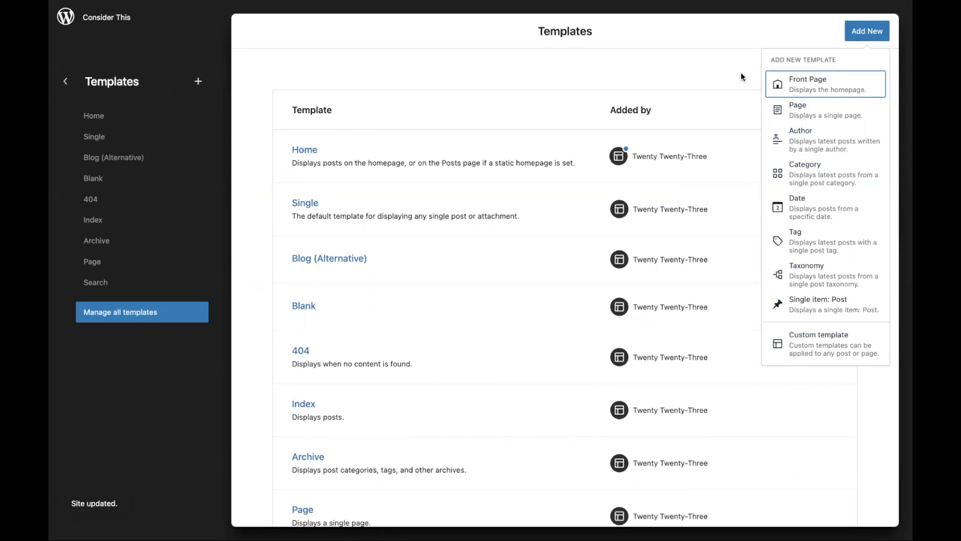
pyautogui.click(854, 38)
pyautogui.click(65, 81)
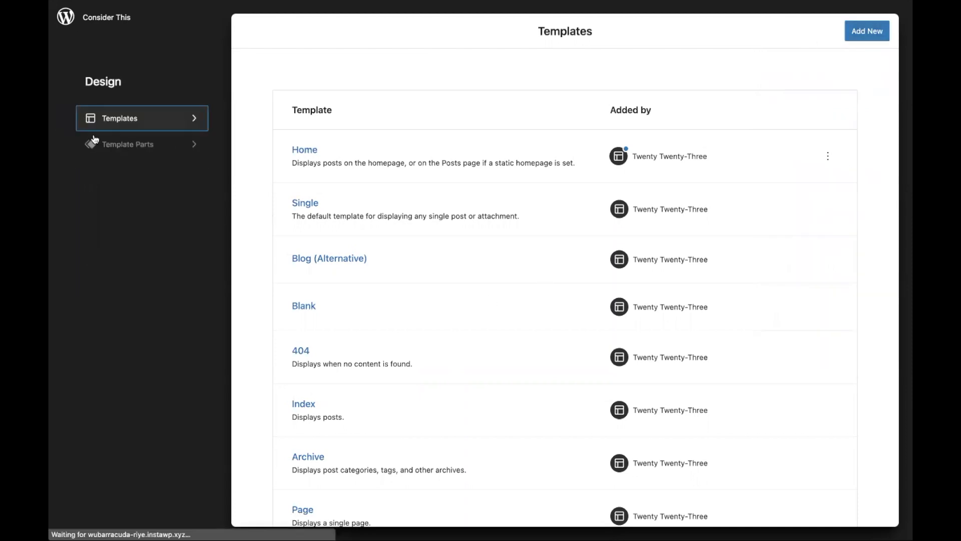
pyautogui.click(97, 141)
pyautogui.click(100, 120)
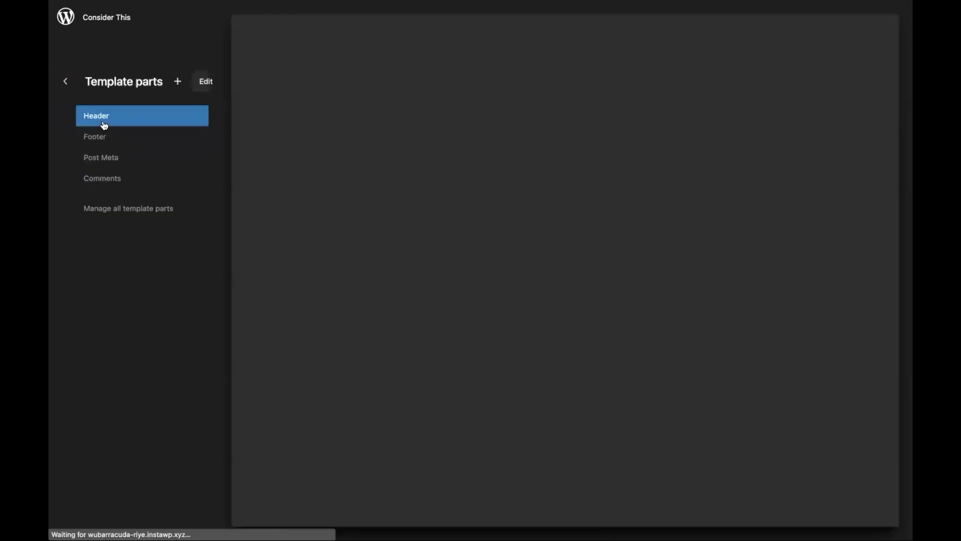
pyautogui.click(100, 137)
pyautogui.click(102, 157)
pyautogui.click(110, 176)
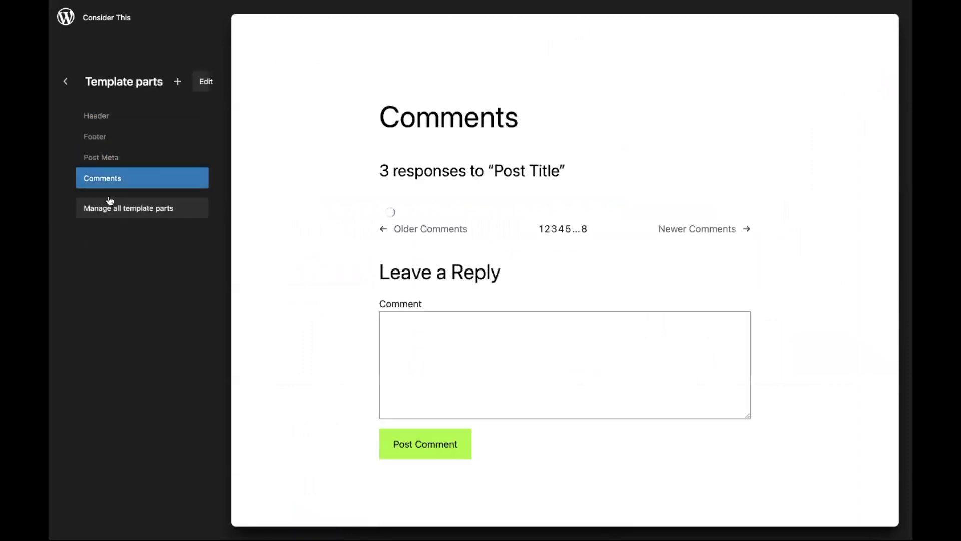
# Step: Return to Templates and open the Home template for editing
pyautogui.click(67, 81)
pyautogui.click(94, 126)
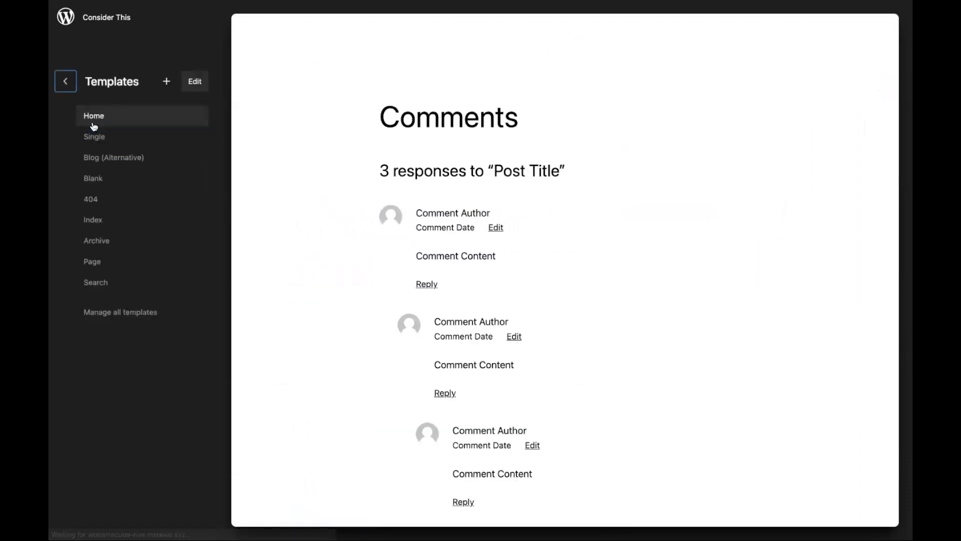
pyautogui.click(95, 124)
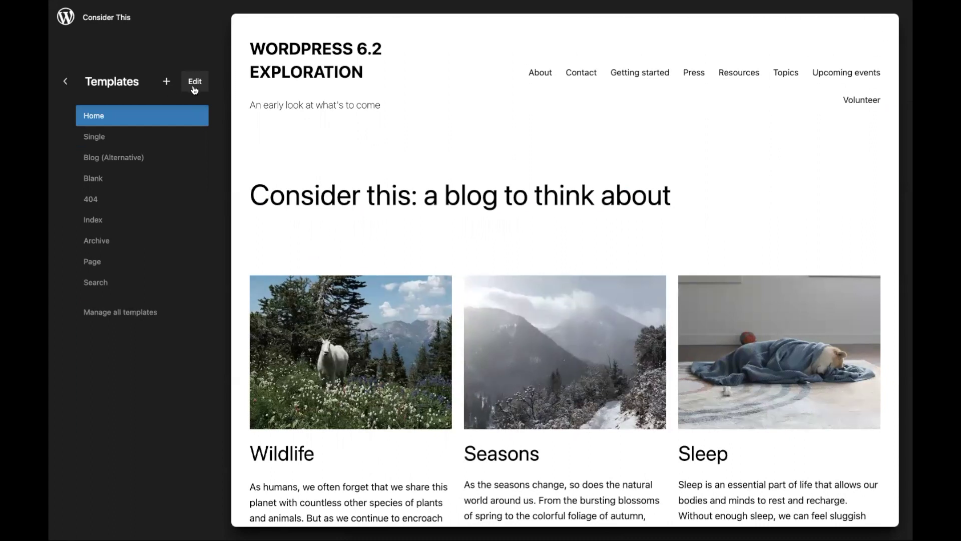
pyautogui.click(194, 85)
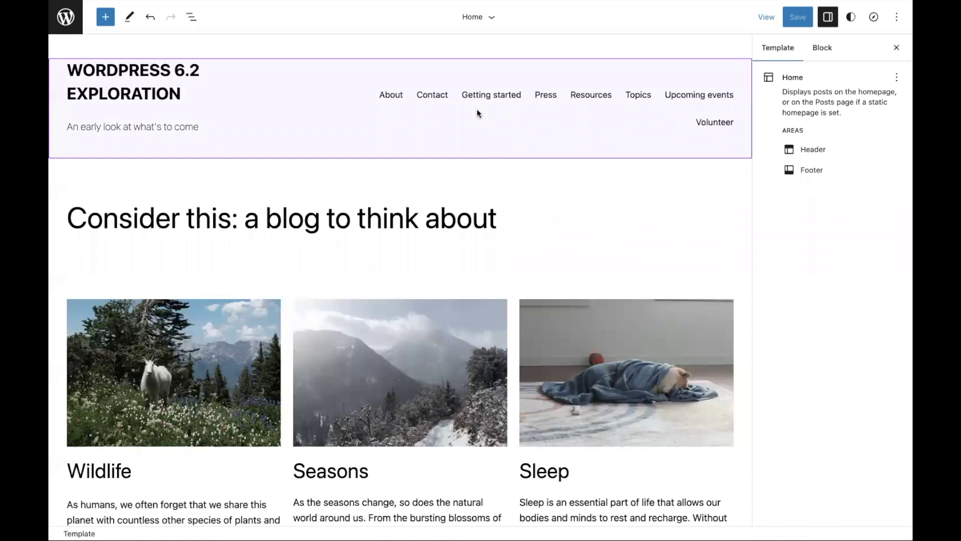
# Step: Select the Header template part in List View, comparing it with the Footer
pyautogui.click(192, 18)
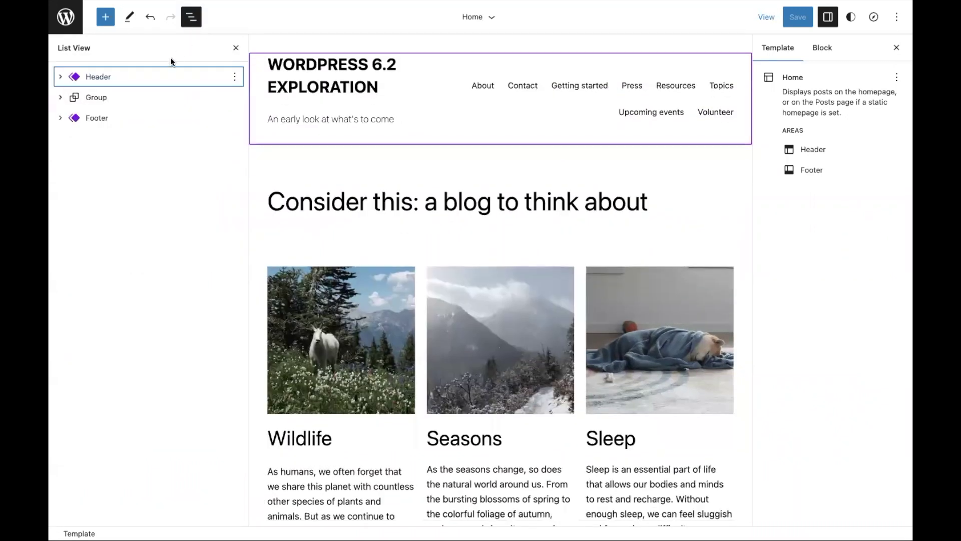
pyautogui.click(129, 79)
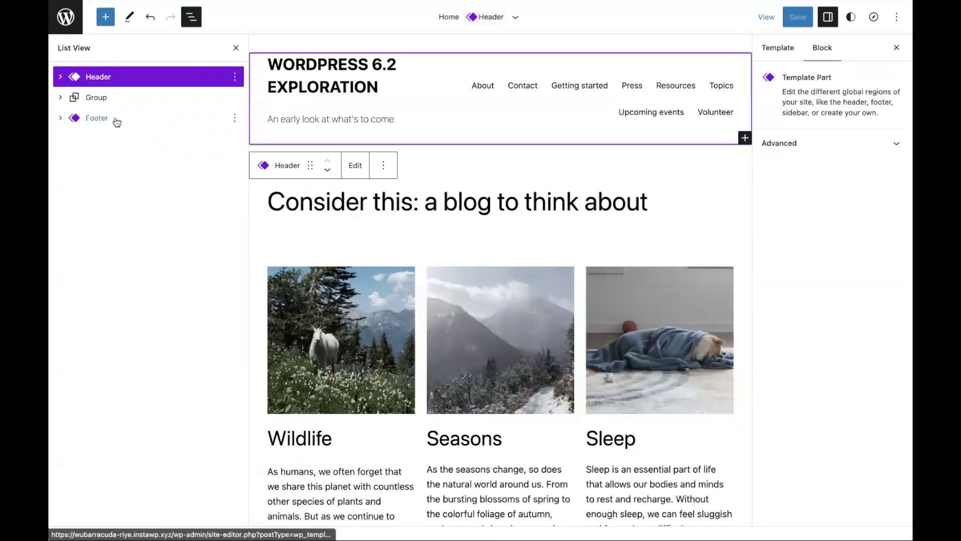
pyautogui.click(113, 120)
pyautogui.click(116, 81)
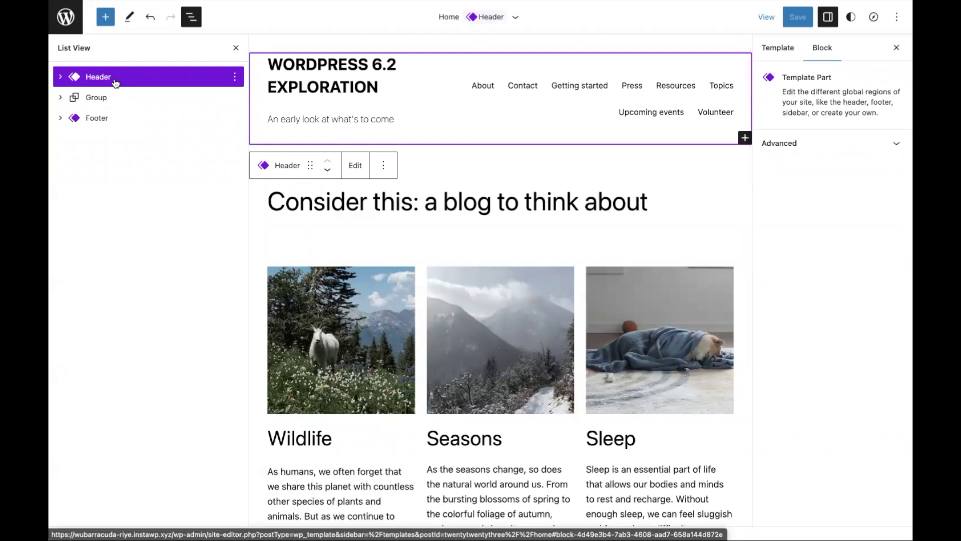
pyautogui.click(104, 119)
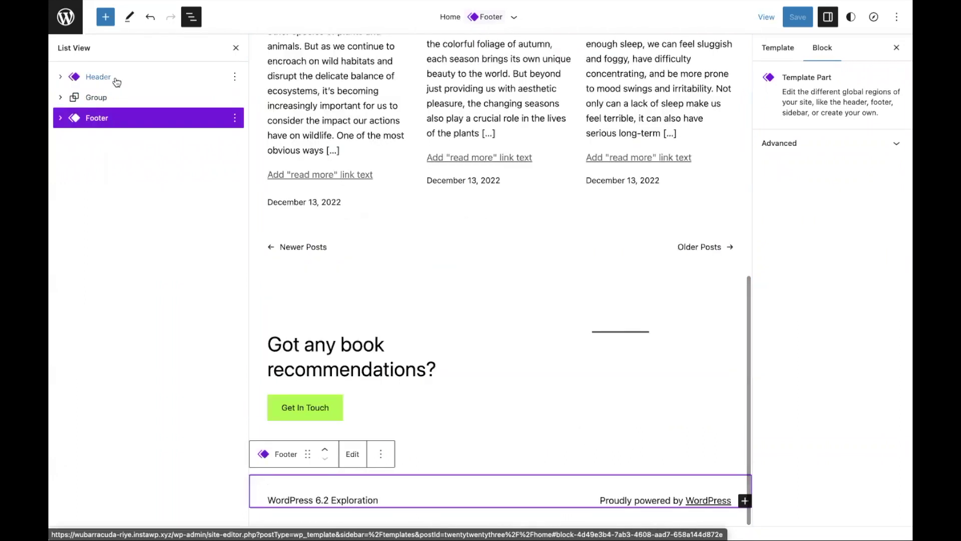
pyautogui.click(115, 81)
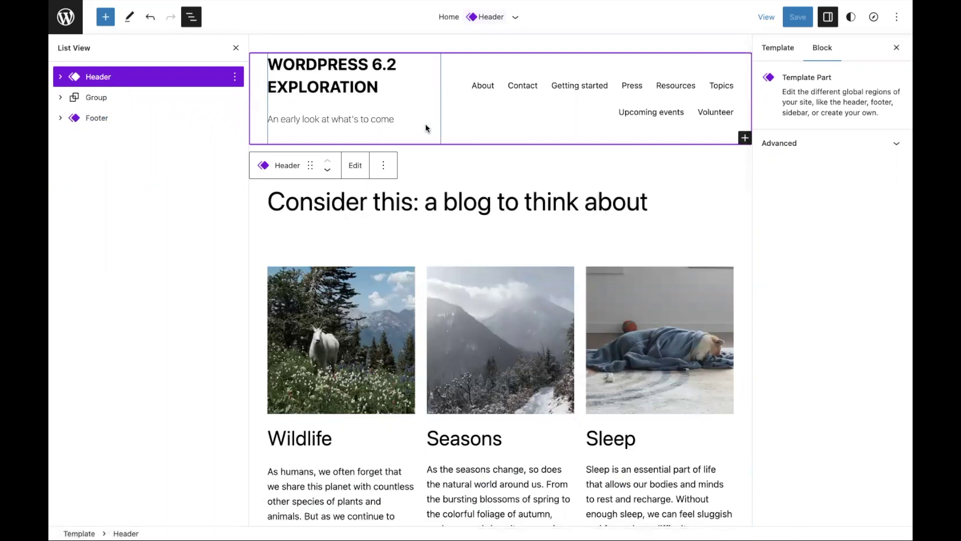
pyautogui.click(236, 48)
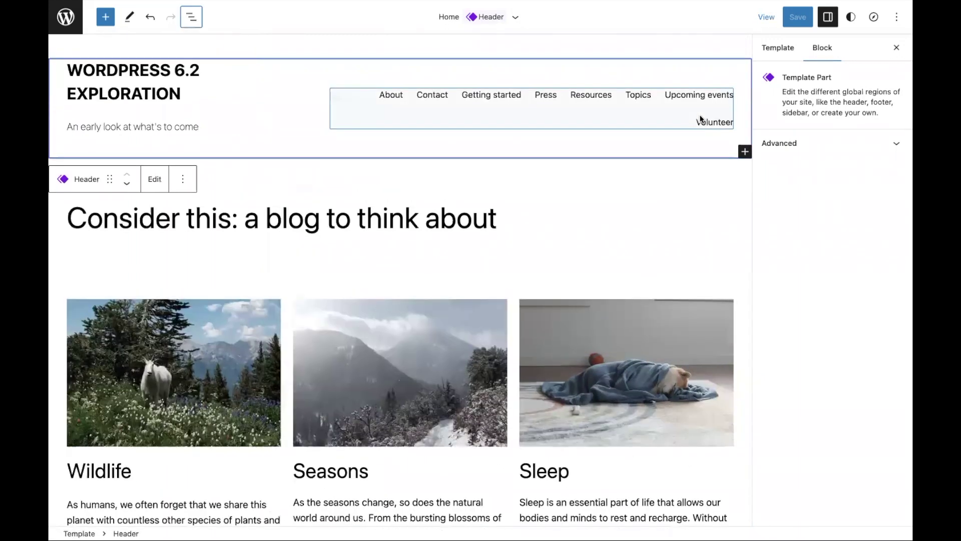
# Step: Convert the navigation's automatic page list into editable page links
pyautogui.click(695, 106)
pyautogui.click(657, 97)
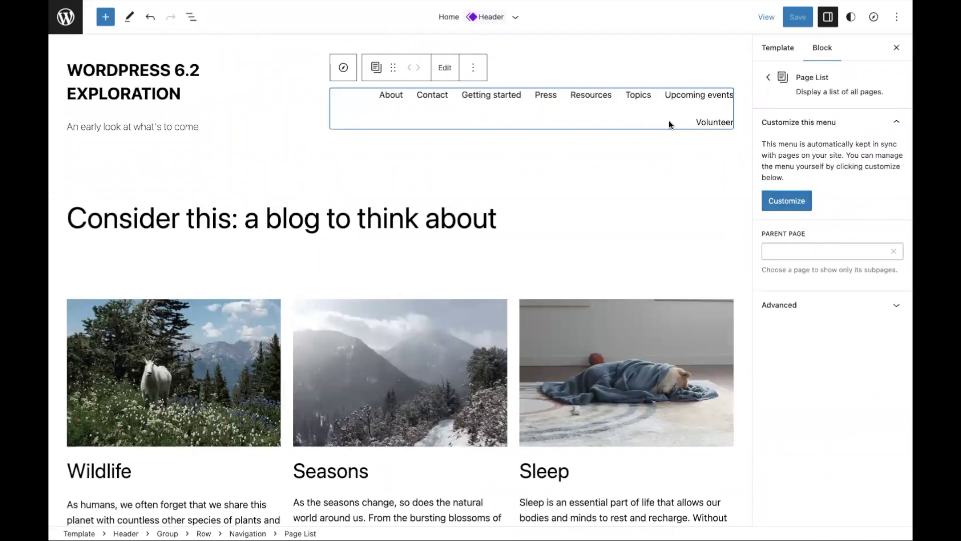
pyautogui.click(449, 68)
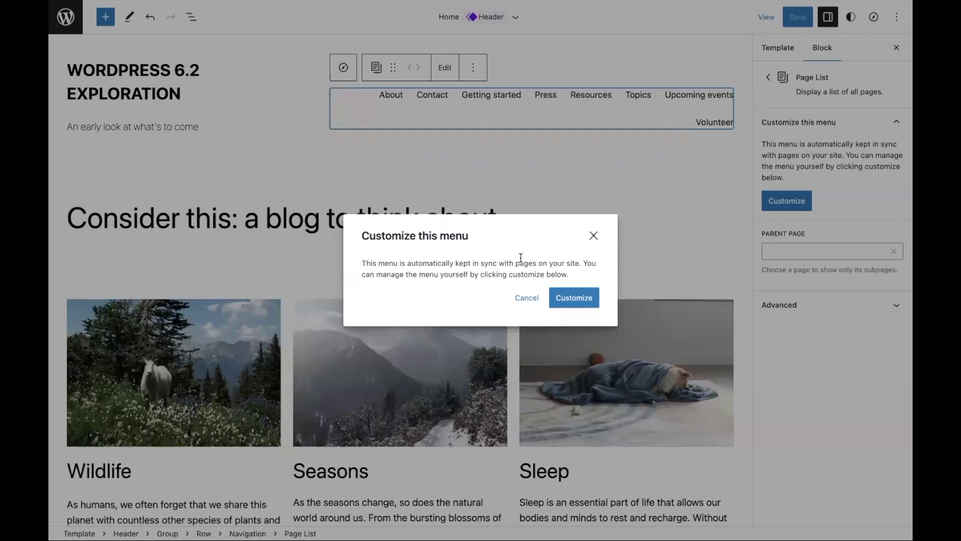
pyautogui.click(569, 299)
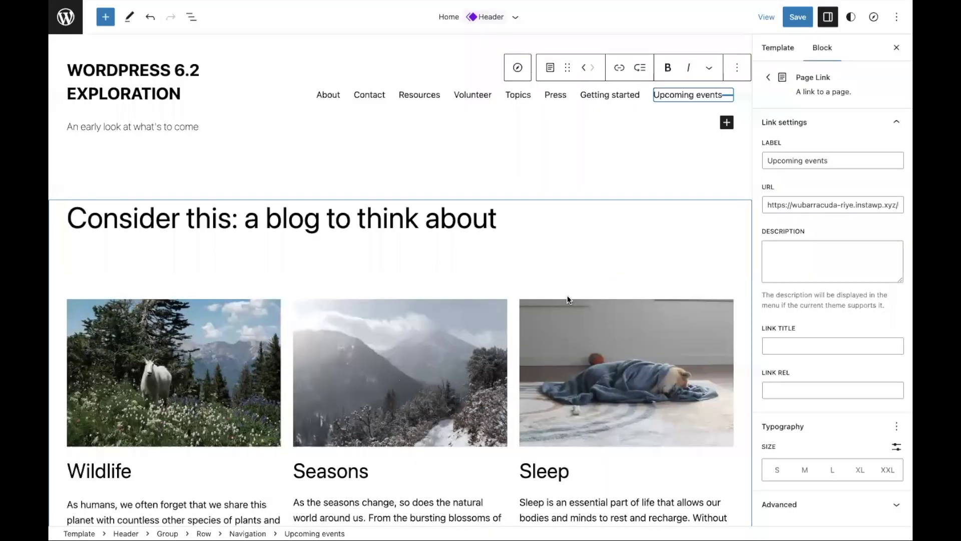
# Step: Drag Contact beneath Getting started and Upcoming events beneath Volunteer in the Navigation sidebar list
pyautogui.click(510, 74)
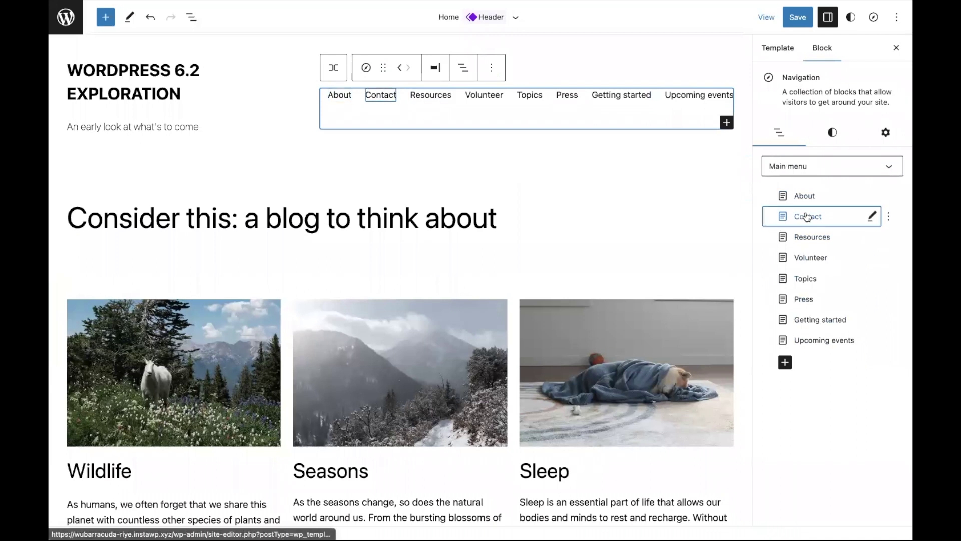
pyautogui.moveTo(805, 217); pyautogui.dragTo(823, 341)
pyautogui.click(824, 342)
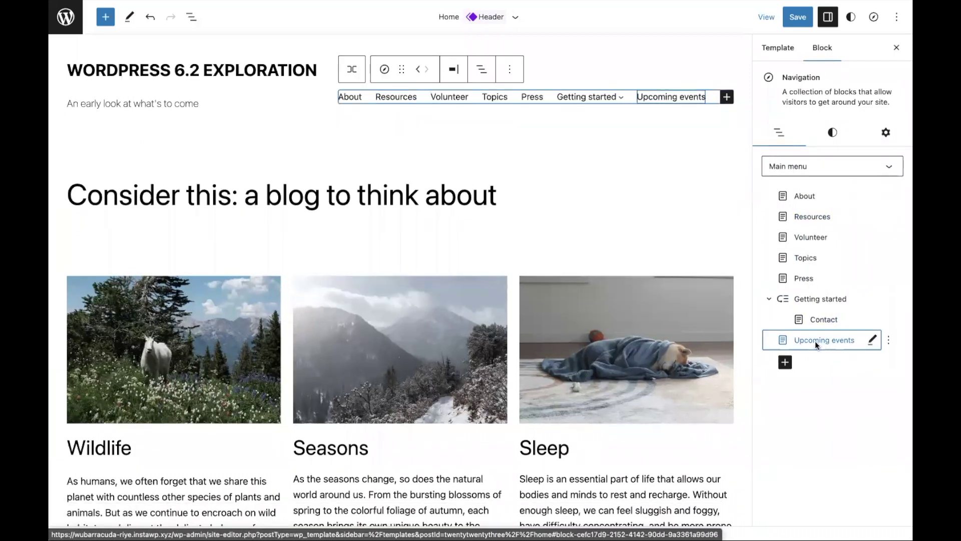
pyautogui.moveTo(798, 337); pyautogui.dragTo(839, 245)
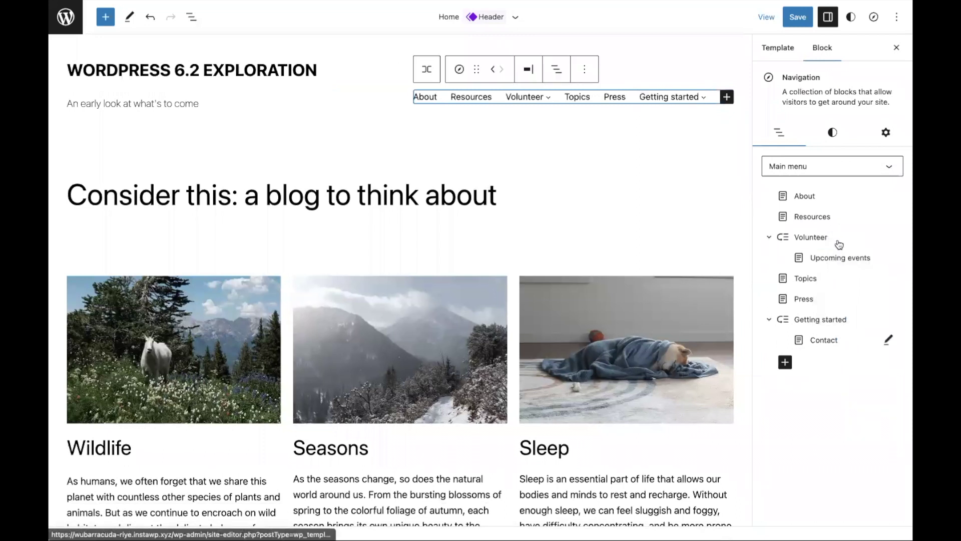
pyautogui.click(851, 171)
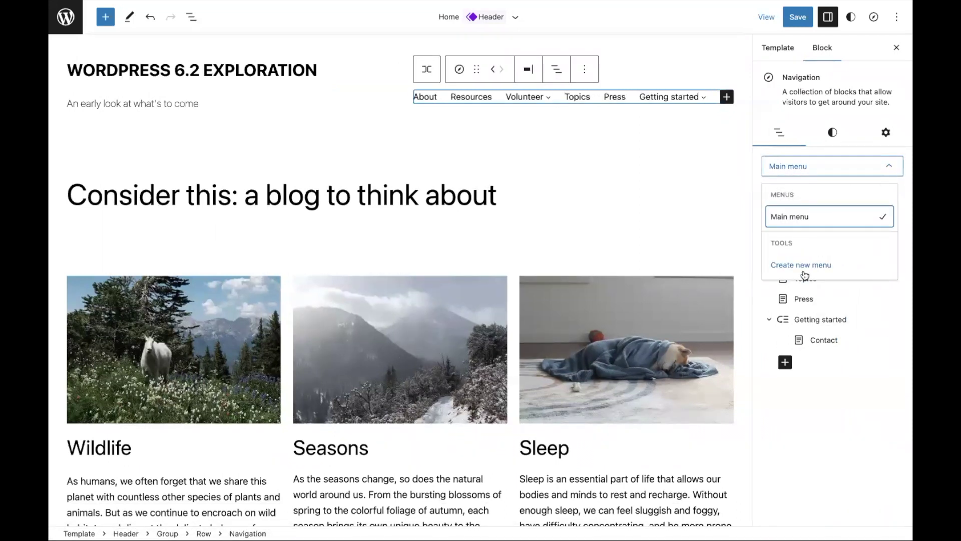
# Step: Set the Navigation block's block spacing to 1 in its Styles options
pyautogui.click(857, 171)
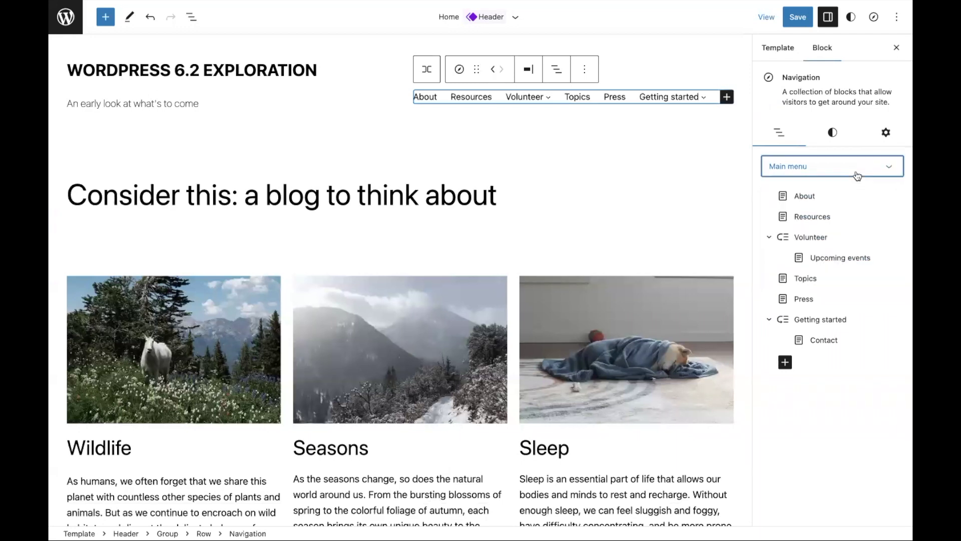
pyautogui.click(833, 136)
pyautogui.click(872, 133)
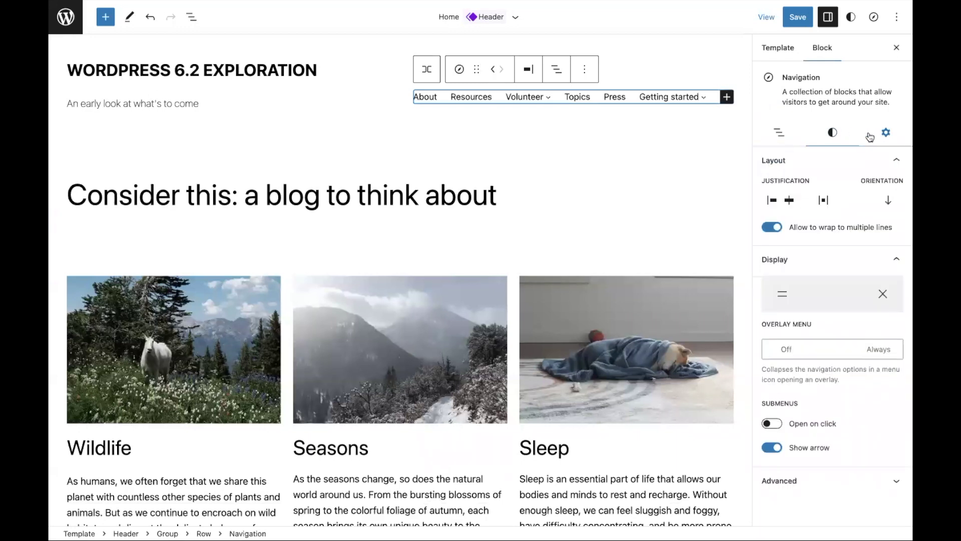
pyautogui.click(832, 136)
pyautogui.click(779, 132)
pyautogui.click(832, 133)
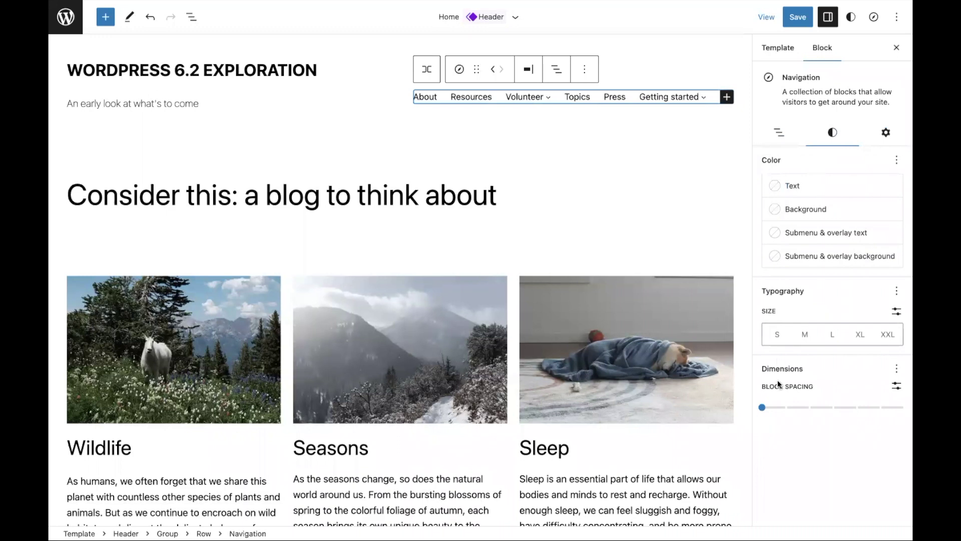
pyautogui.moveTo(764, 408); pyautogui.dragTo(786, 407)
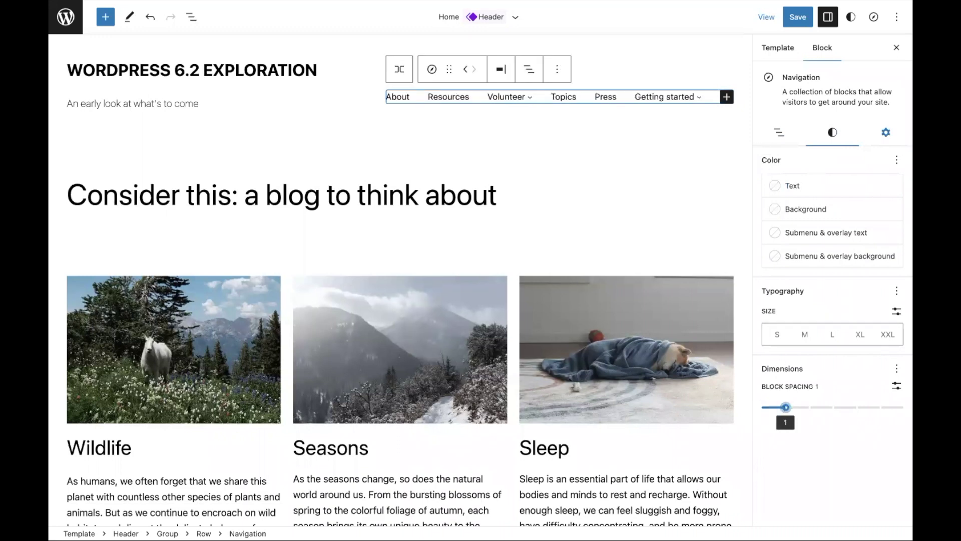
# Step: Try the Overlay menu on Always, return it to Mobile, and close the settings sidebar
pyautogui.click(886, 132)
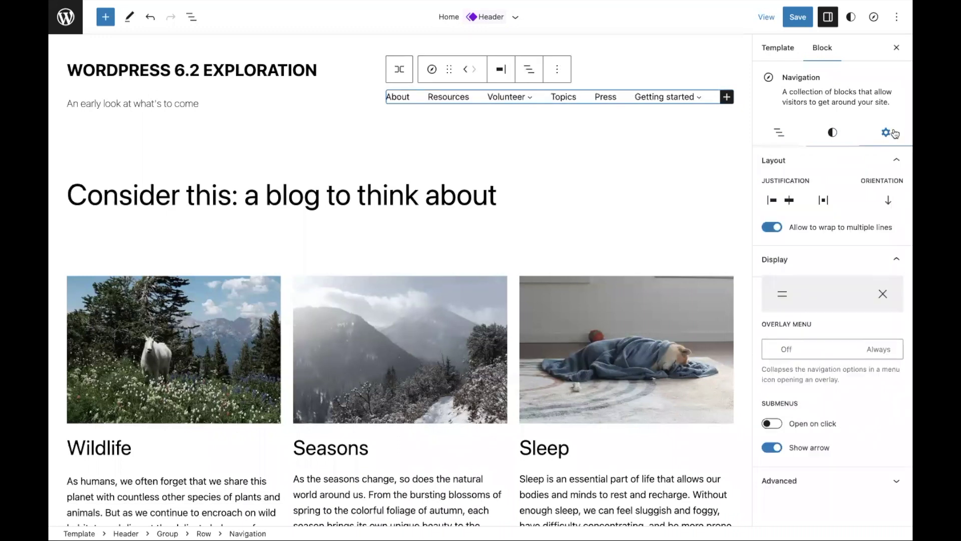
pyautogui.click(875, 353)
pyautogui.click(854, 354)
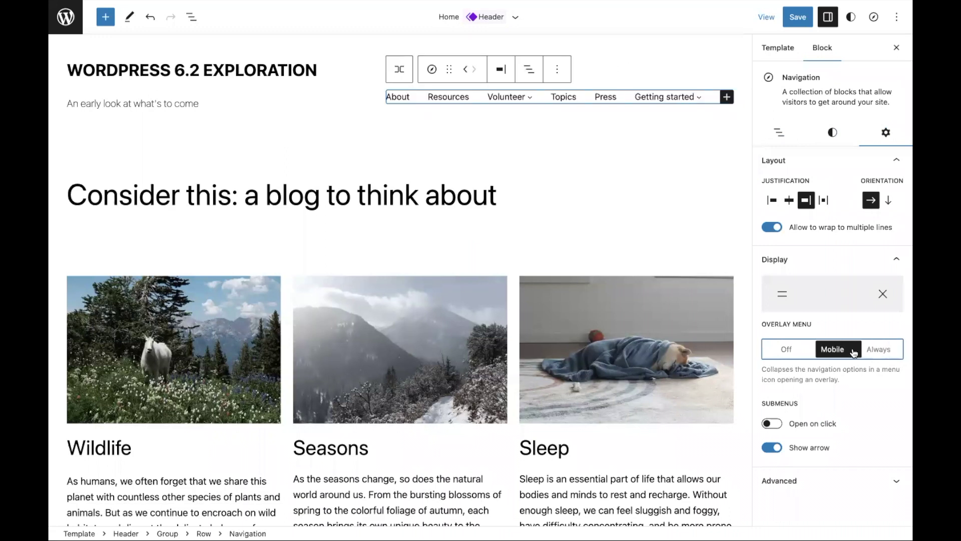
pyautogui.click(833, 132)
pyautogui.click(779, 132)
pyautogui.click(832, 132)
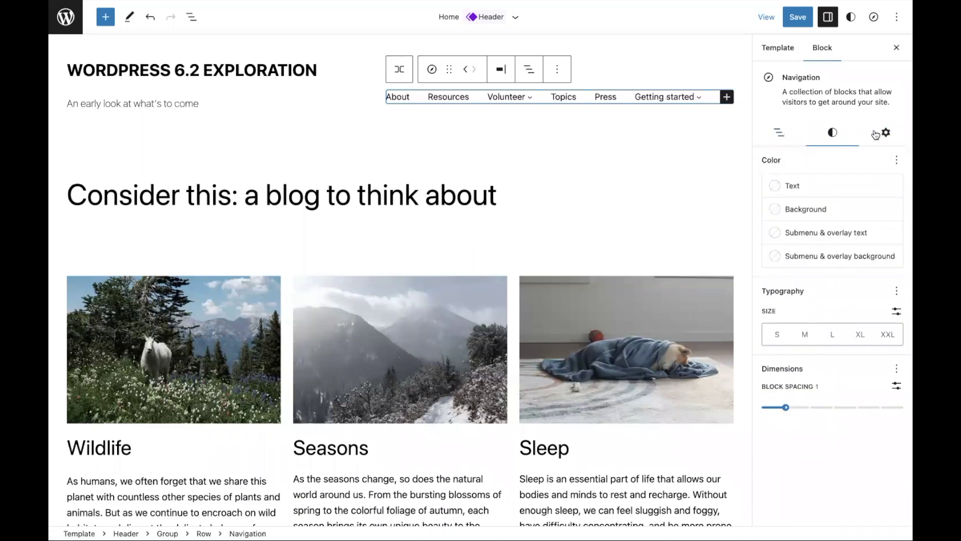
pyautogui.click(876, 134)
pyautogui.click(792, 134)
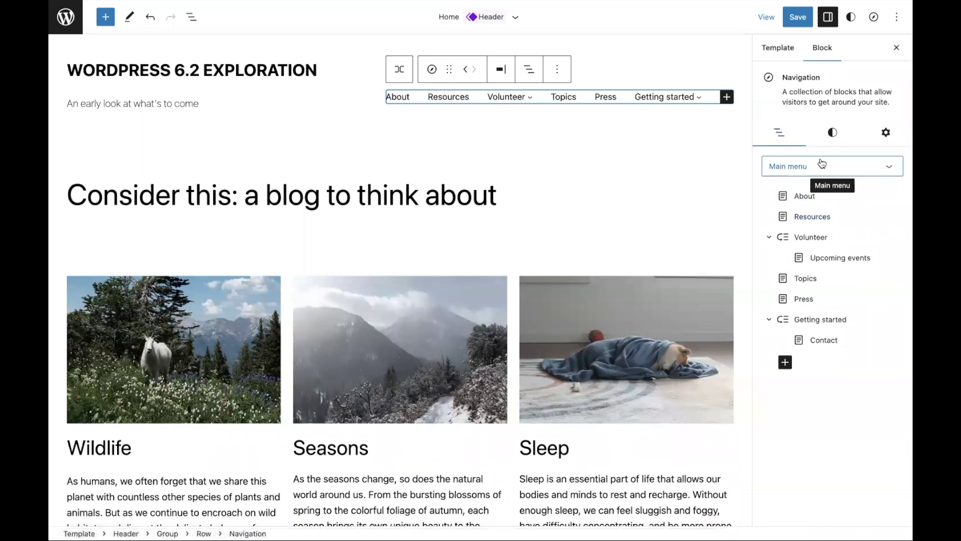
pyautogui.click(896, 47)
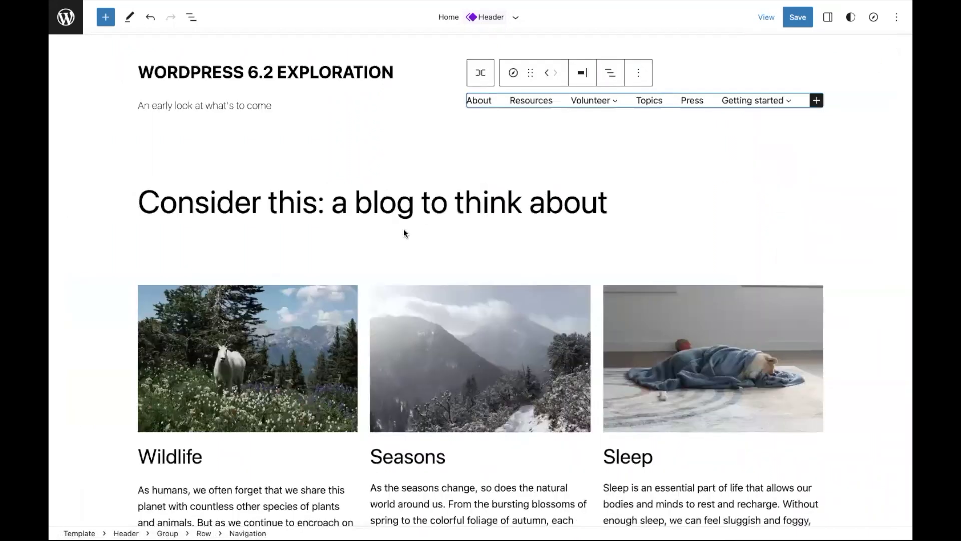
# Step: Replace the Query Loop with the three-column text-only posts grid pattern
pyautogui.click(270, 271)
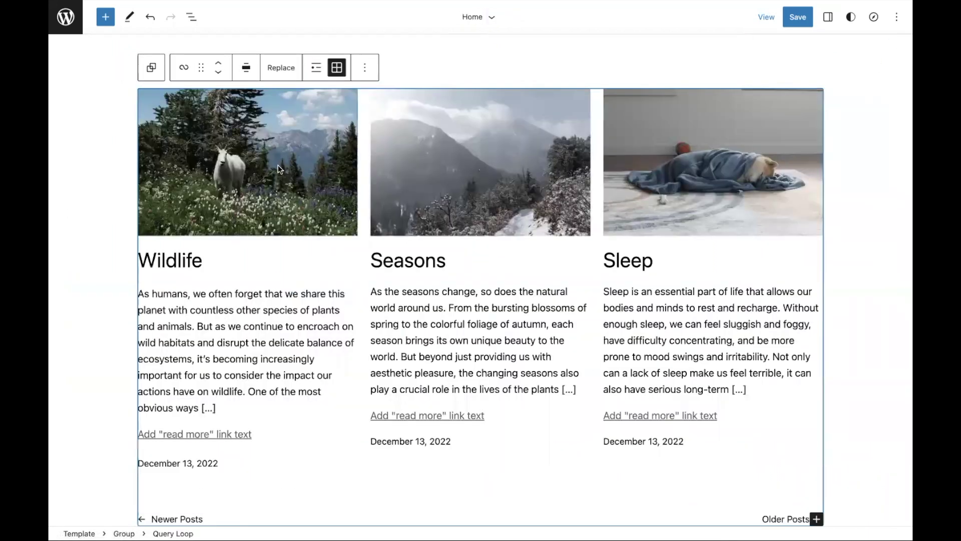
pyautogui.click(269, 71)
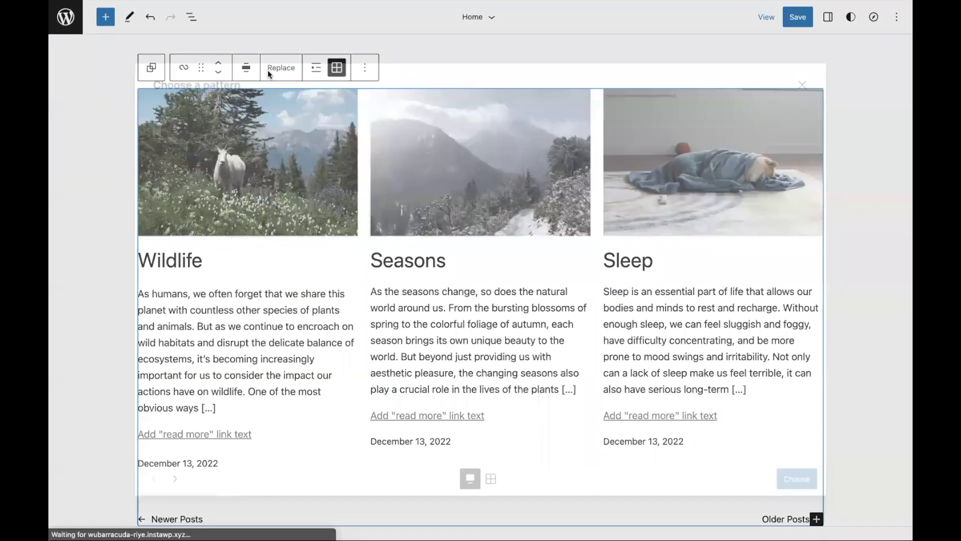
pyautogui.click(491, 470)
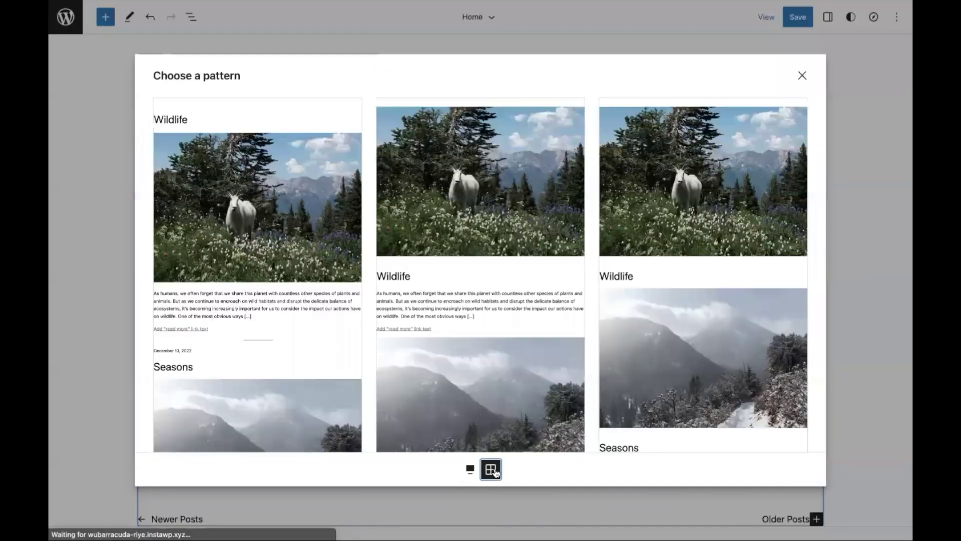
pyautogui.click(471, 469)
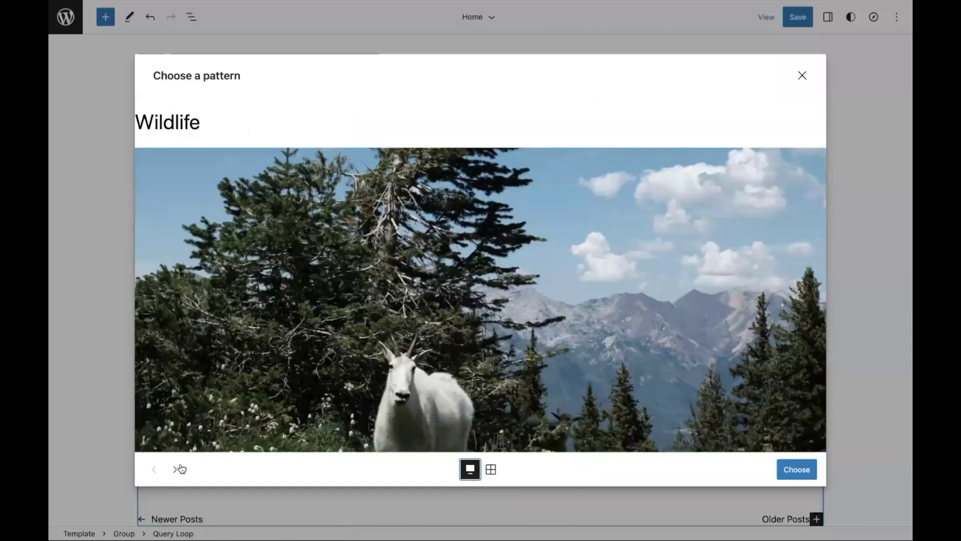
pyautogui.click(176, 469)
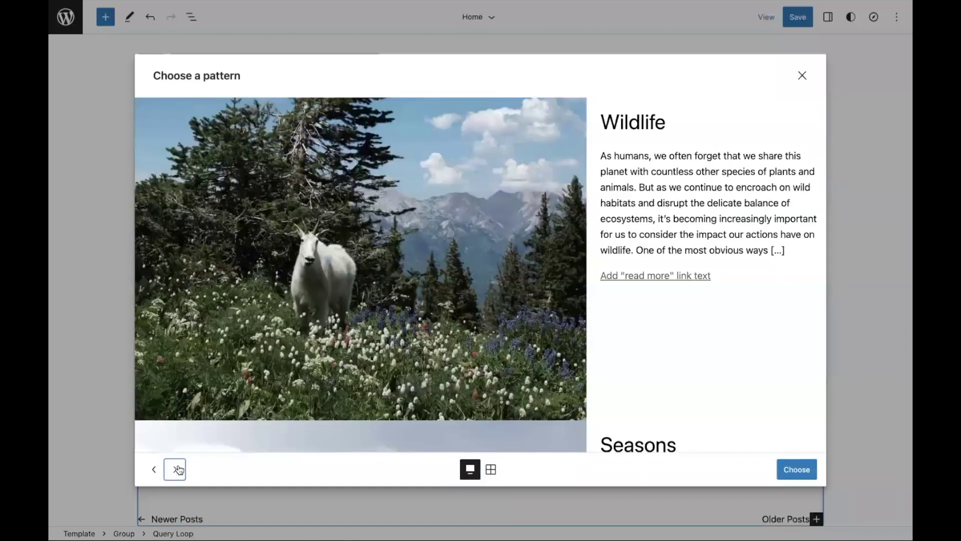
pyautogui.click(177, 470)
pyautogui.click(176, 469)
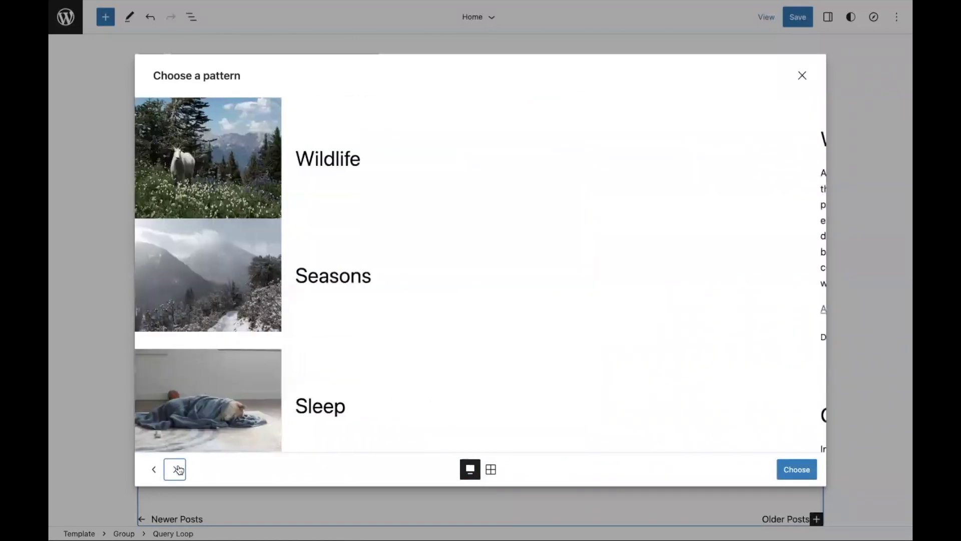
pyautogui.click(491, 469)
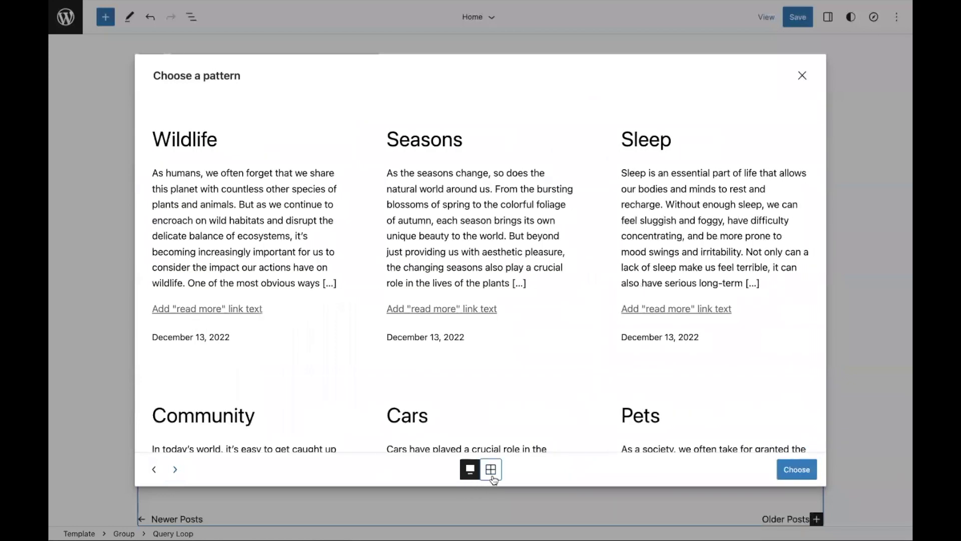
pyautogui.scroll(-3, 453, 296)
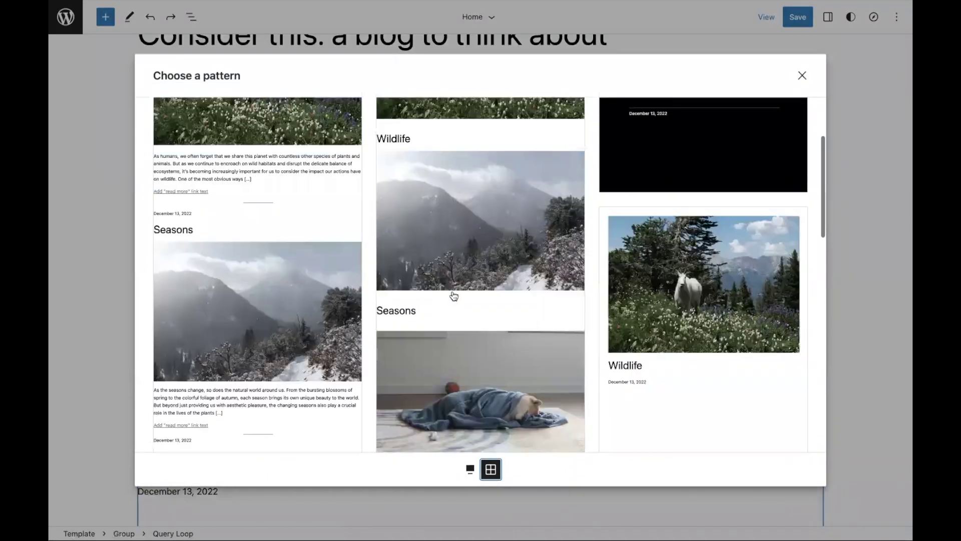
pyautogui.scroll(-5, 454, 295)
pyautogui.scroll(-5, 453, 295)
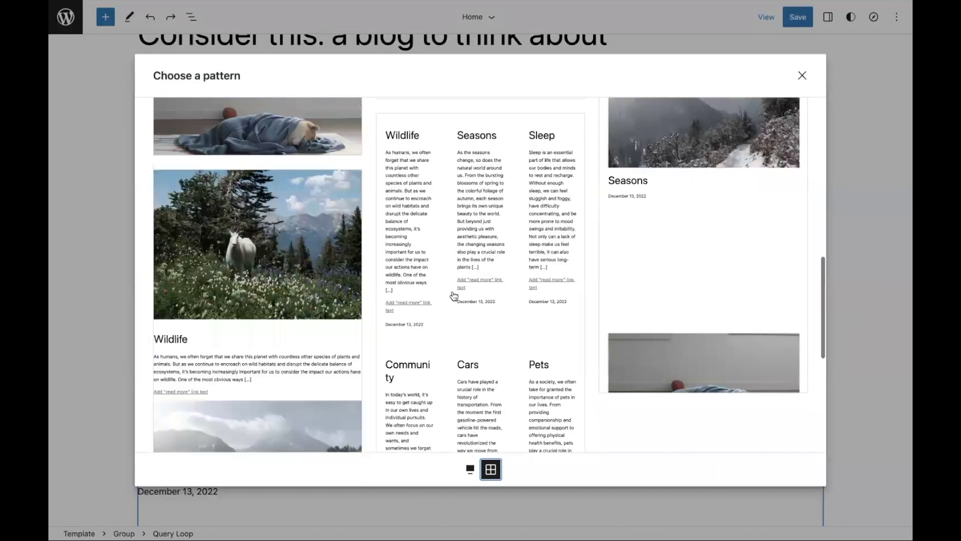
pyautogui.click(453, 290)
# Step: Set the posts grid alignment to Full width
pyautogui.click(414, 52)
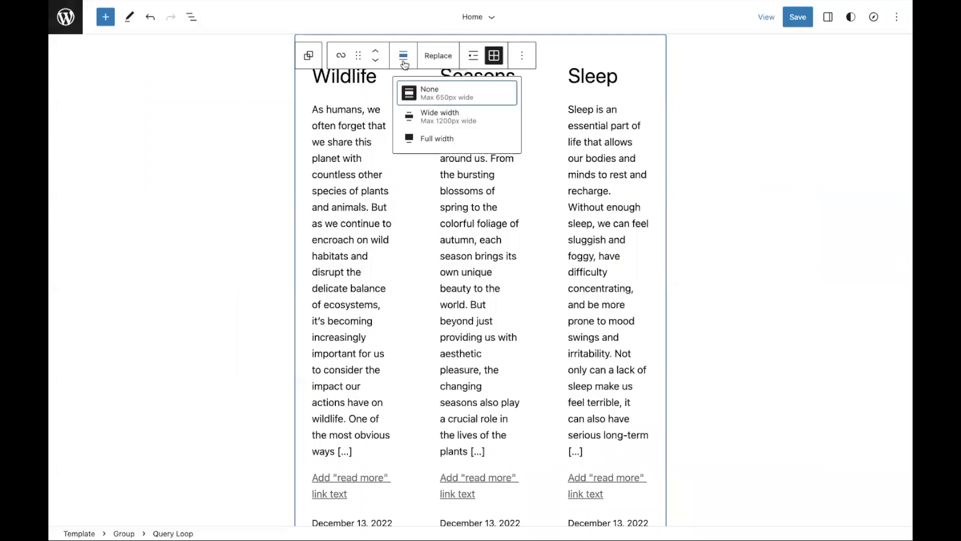
pyautogui.click(421, 133)
pyautogui.scroll(8, 421, 133)
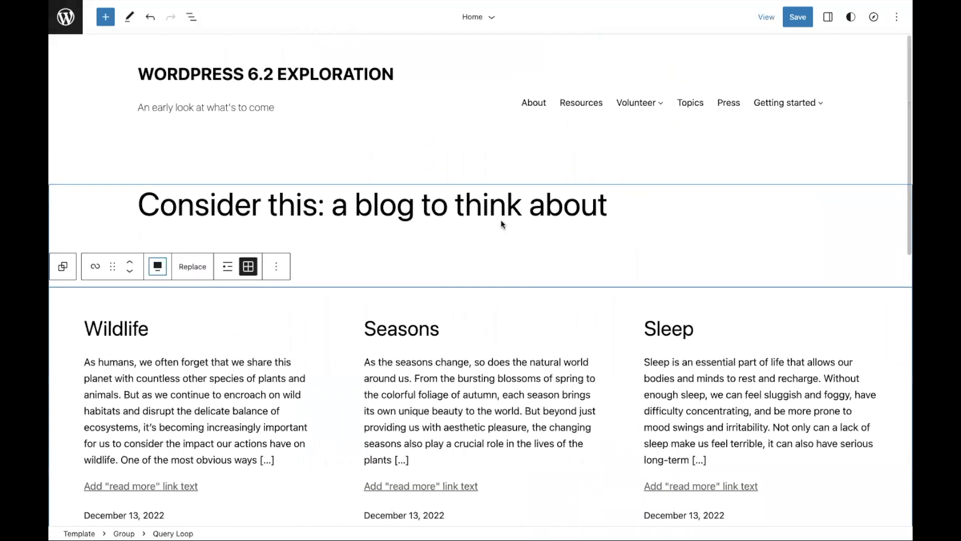
# Step: Browse the Featured, Gallery and Headers pattern categories, then switch from the inserter to List View
pyautogui.click(105, 17)
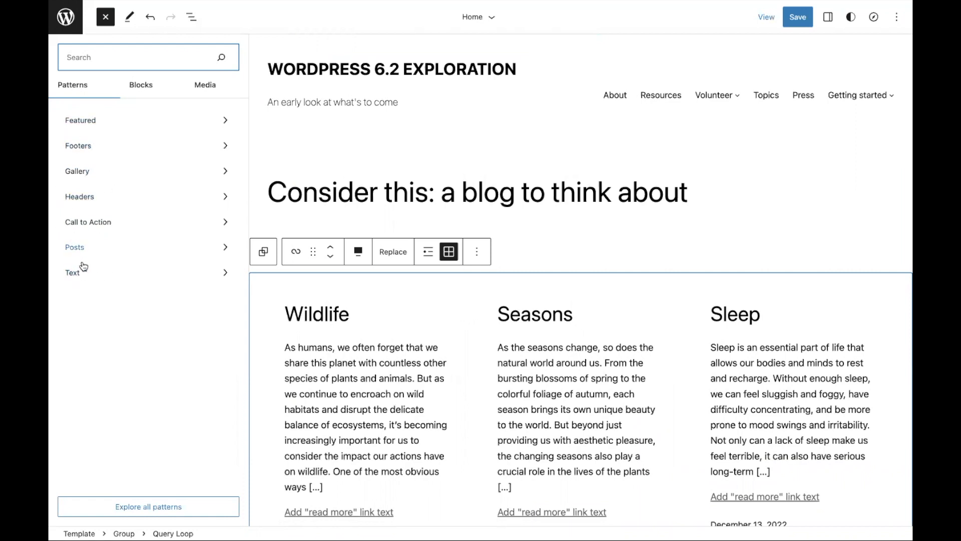
pyautogui.click(95, 125)
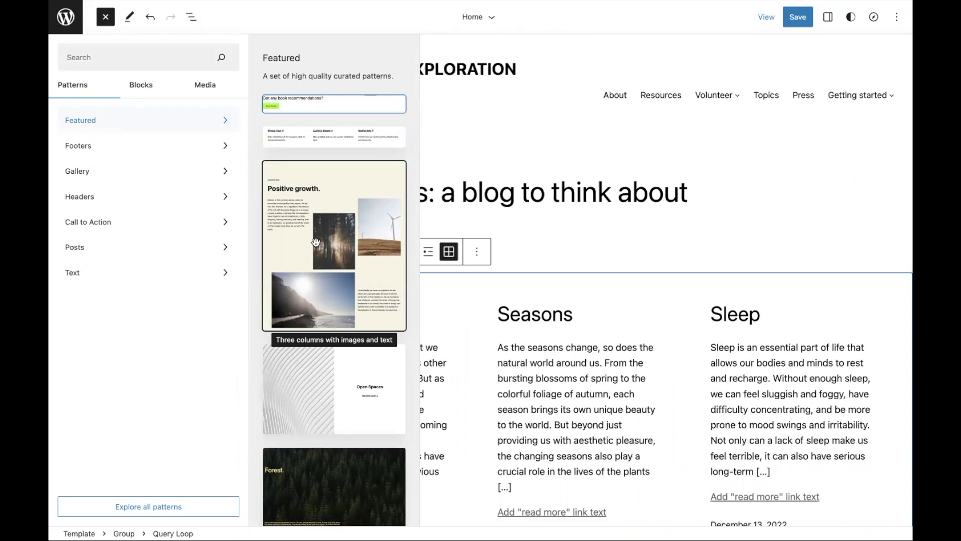
pyautogui.click(162, 172)
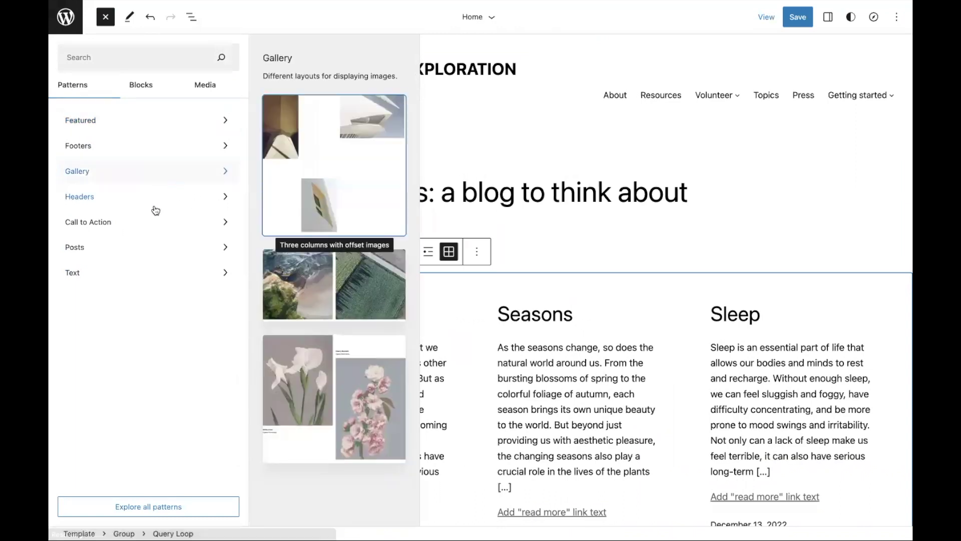
pyautogui.click(156, 208)
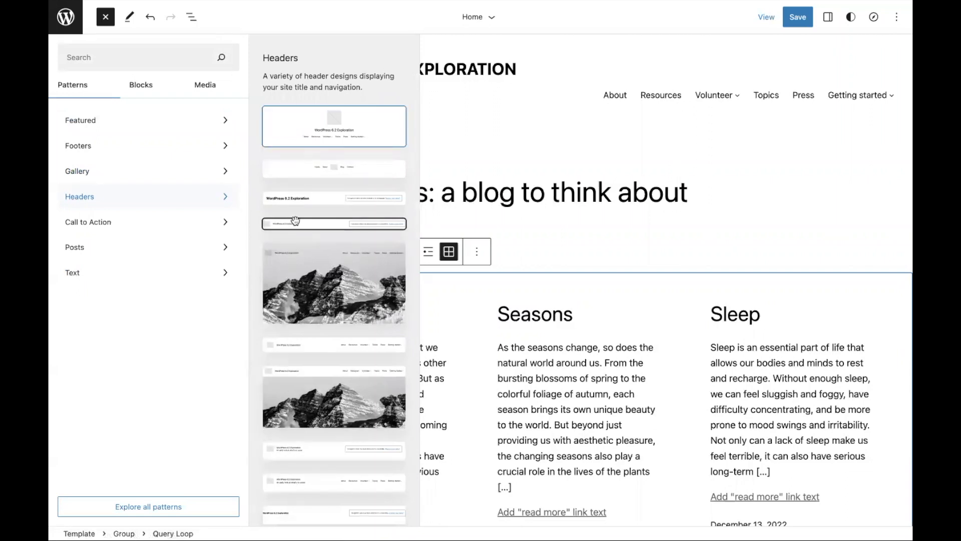
pyautogui.scroll(-1, 295, 221)
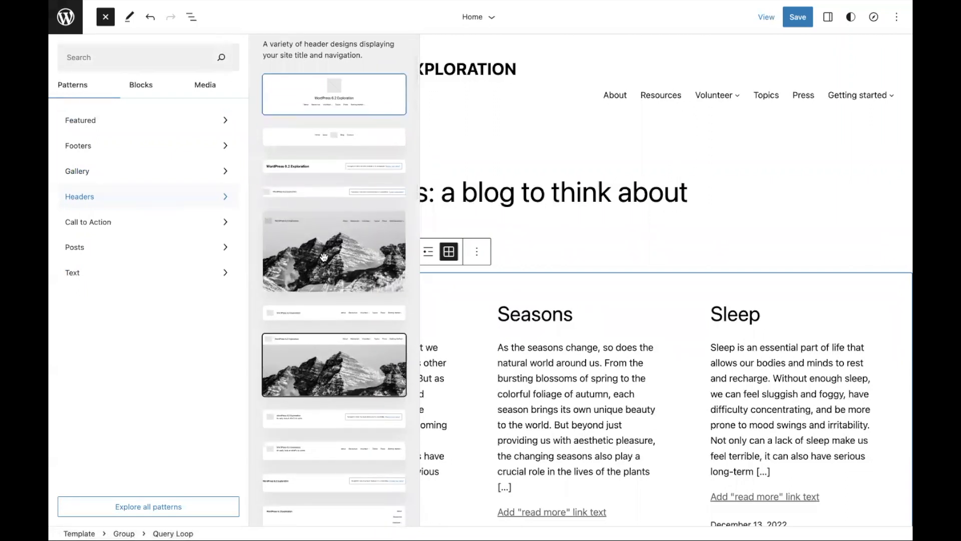
pyautogui.scroll(-1, 309, 315)
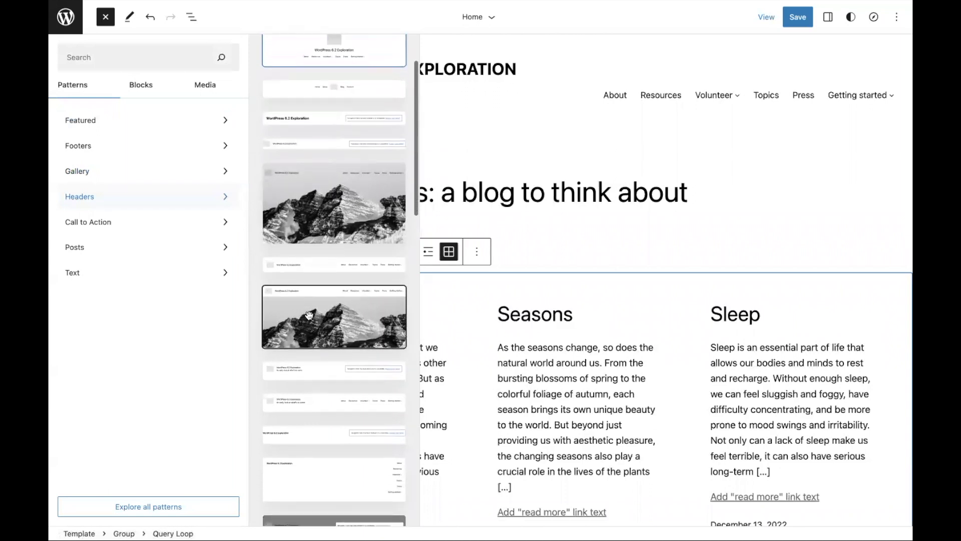
pyautogui.scroll(-4, 309, 315)
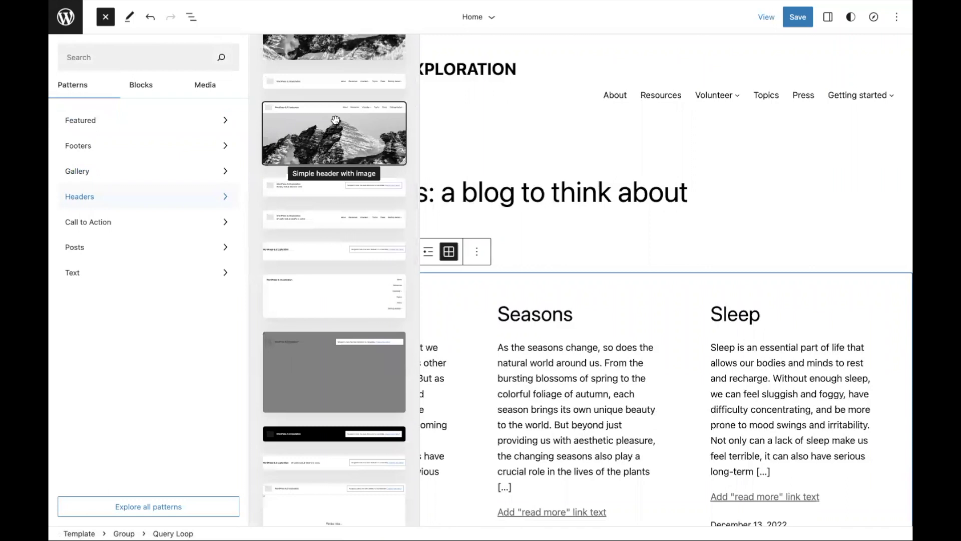
pyautogui.click(105, 17)
pyautogui.click(190, 17)
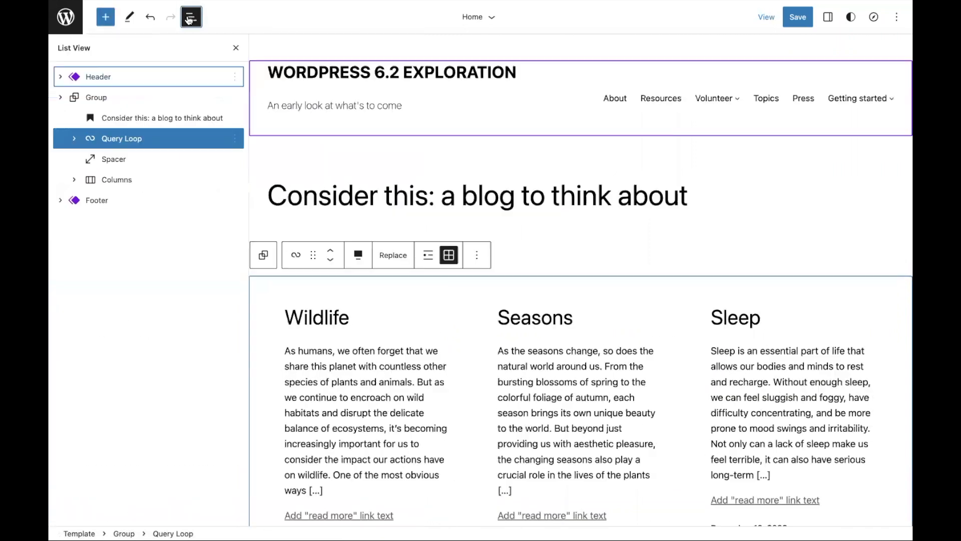
# Step: Replace the Header with the 'Simple header inside image' pattern and close List View
pyautogui.click(137, 77)
pyautogui.click(382, 157)
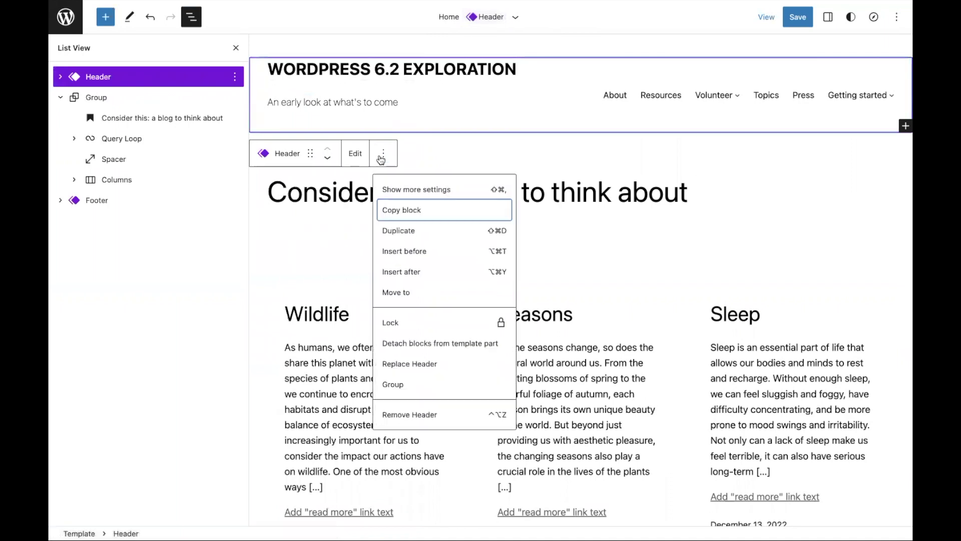
pyautogui.click(405, 364)
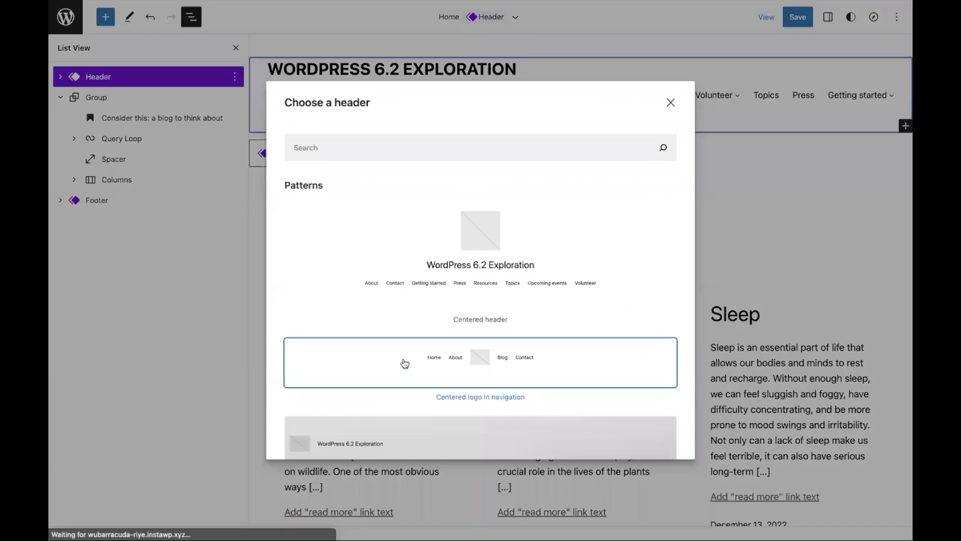
pyautogui.scroll(-5, 464, 279)
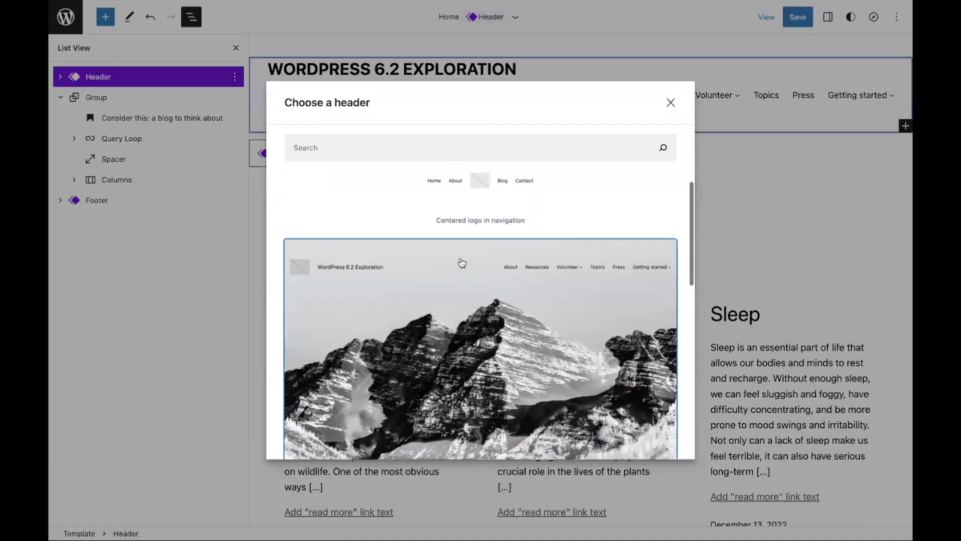
pyautogui.click(457, 256)
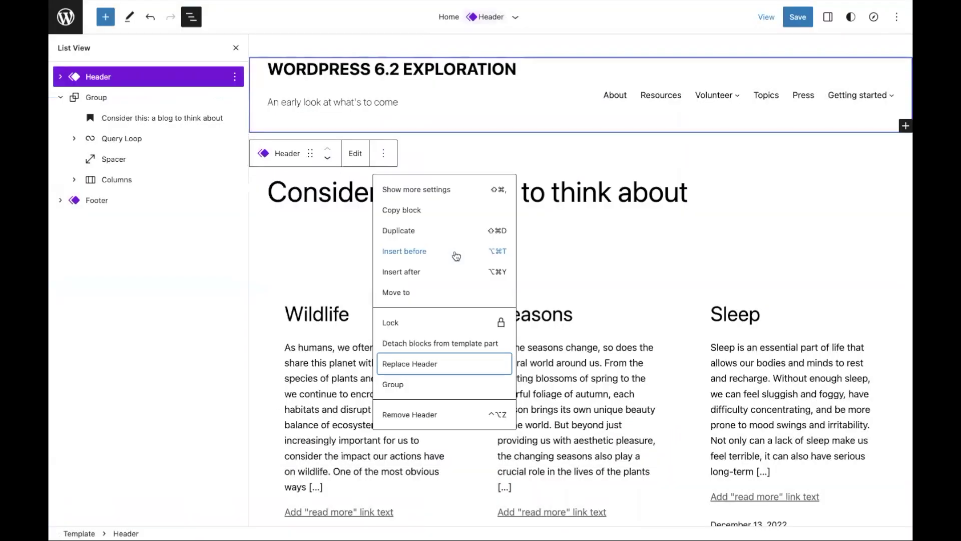
pyautogui.click(236, 47)
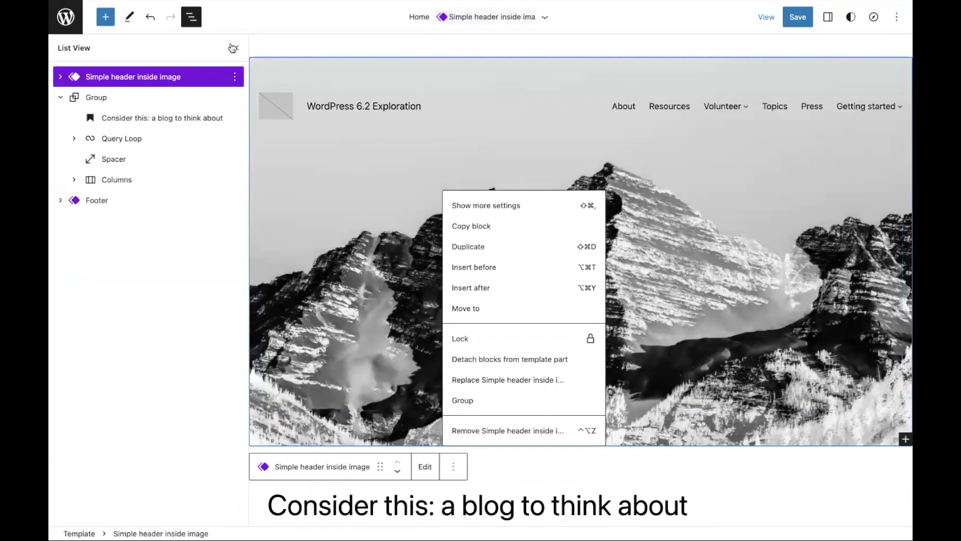
pyautogui.click(541, 122)
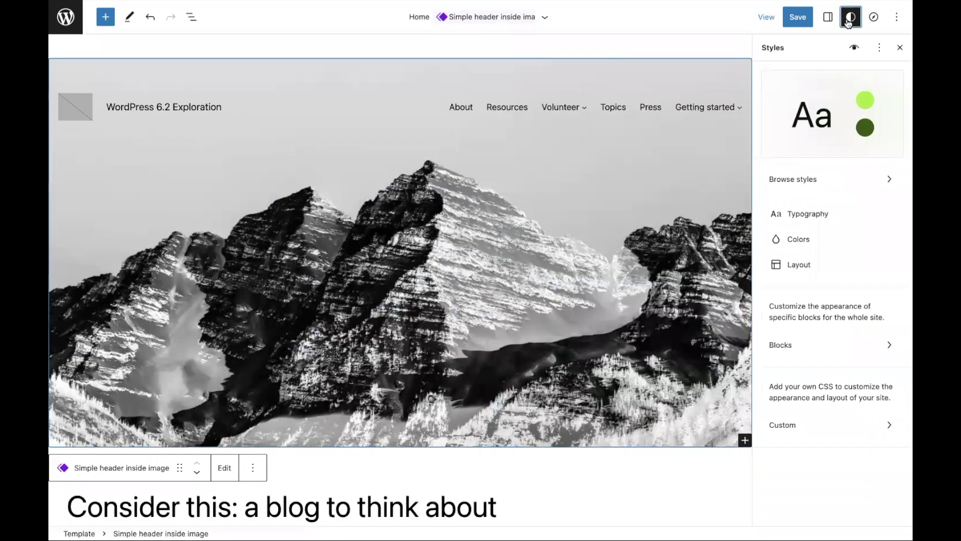
# Step: Preview Block out, Aubergine, Canary, Pilgrimage and Marigold, apply Electric, and open the Style Book
pyautogui.click(807, 181)
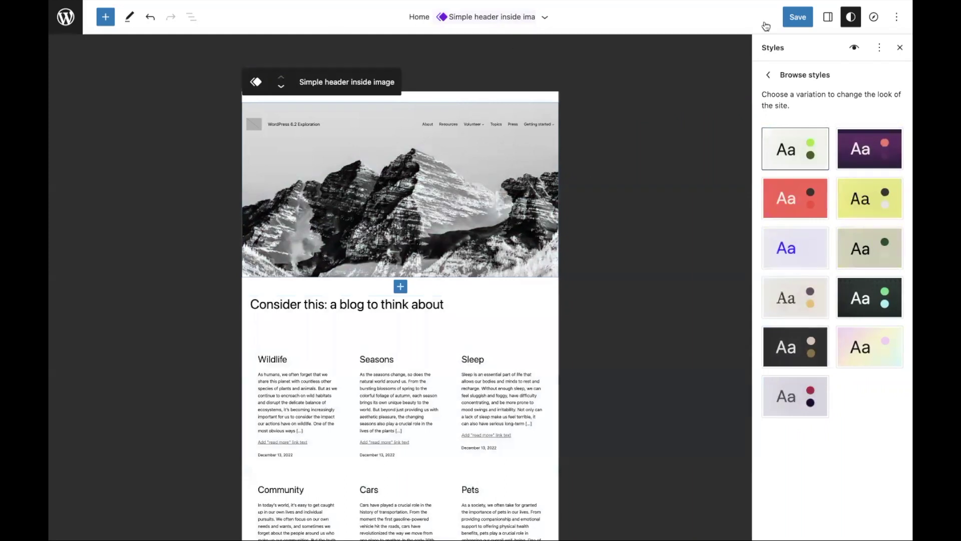
pyautogui.click(768, 75)
pyautogui.click(819, 176)
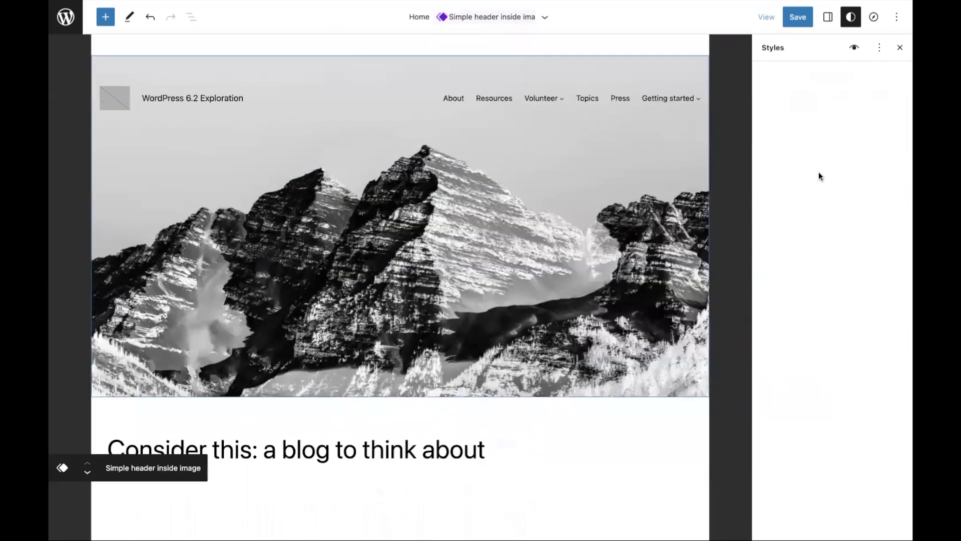
pyautogui.click(782, 215)
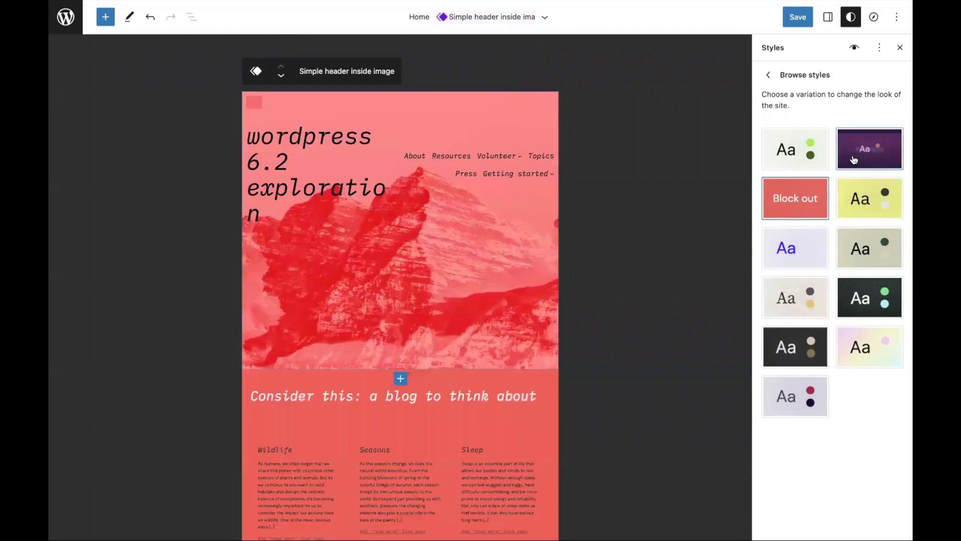
pyautogui.click(870, 150)
pyautogui.click(863, 215)
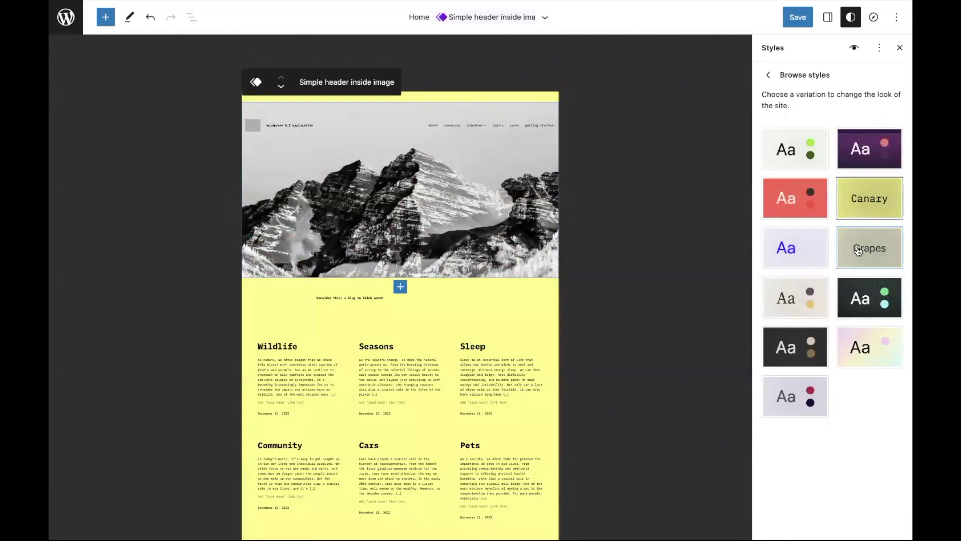
pyautogui.click(869, 247)
pyautogui.click(797, 247)
pyautogui.click(798, 288)
pyautogui.click(860, 286)
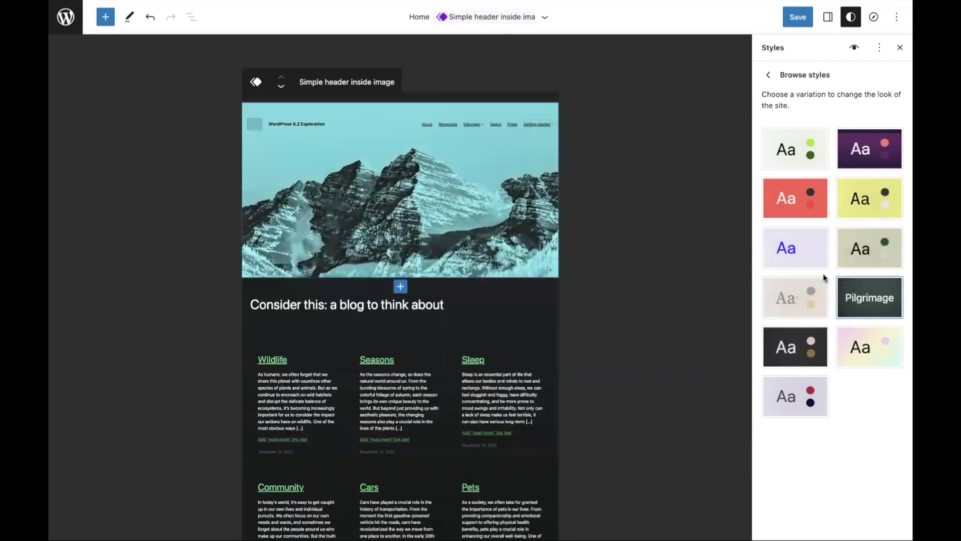
pyautogui.click(801, 258)
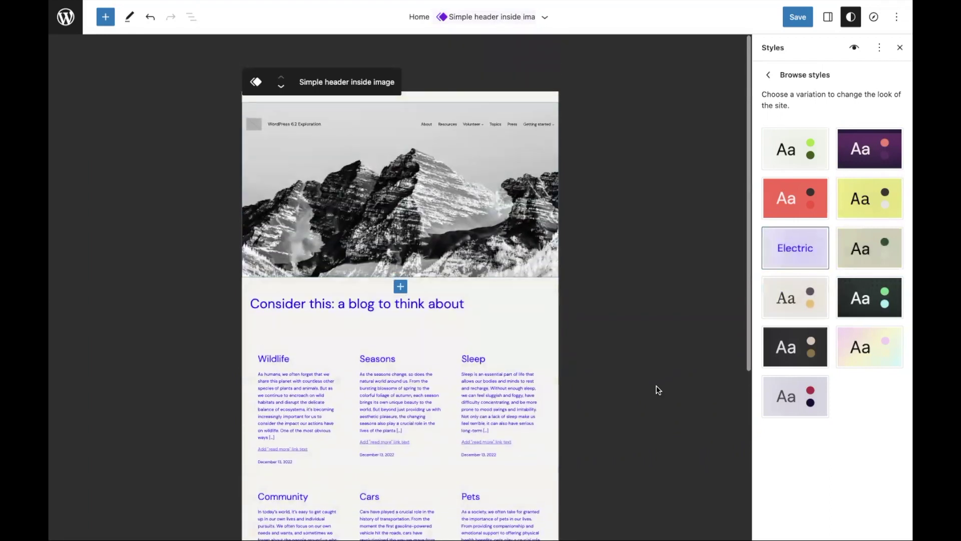
pyautogui.click(854, 50)
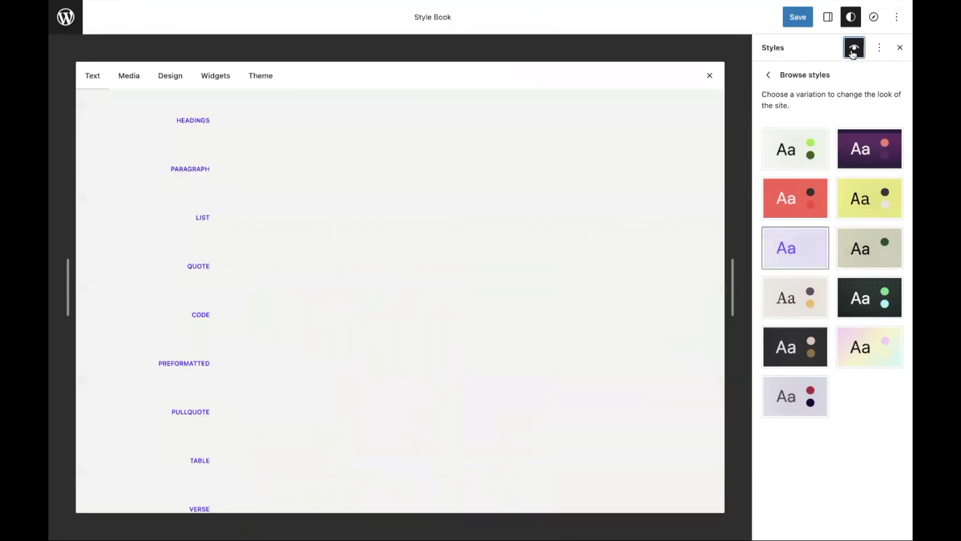
# Step: Browse the Media and Design block samples in the Style Book
pyautogui.click(130, 84)
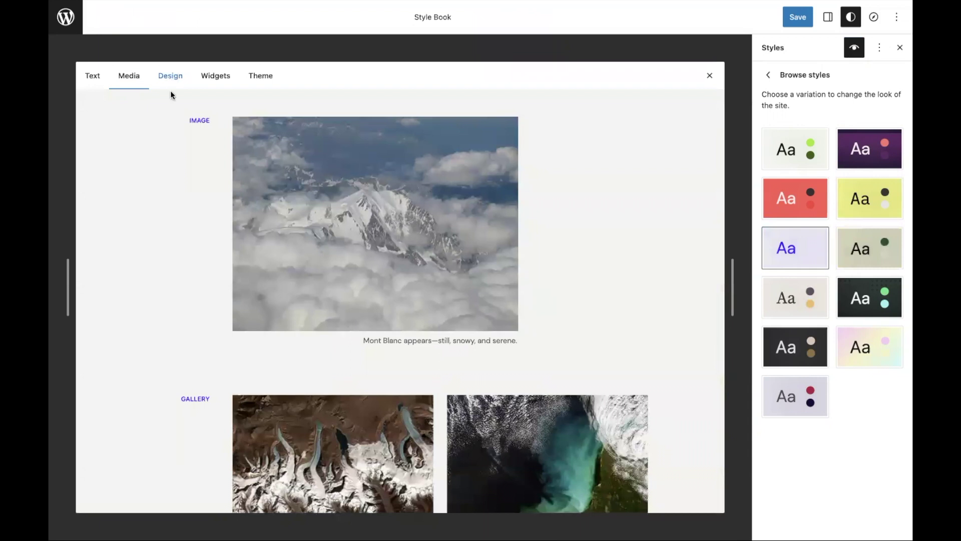
pyautogui.scroll(-10, 178, 251)
pyautogui.click(177, 77)
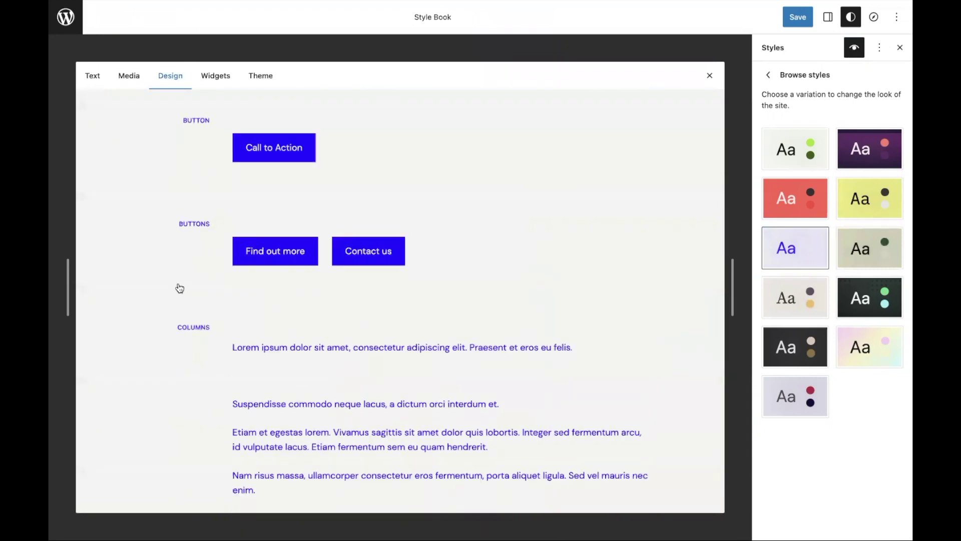
pyautogui.scroll(-15, 187, 353)
pyautogui.scroll(10, 189, 352)
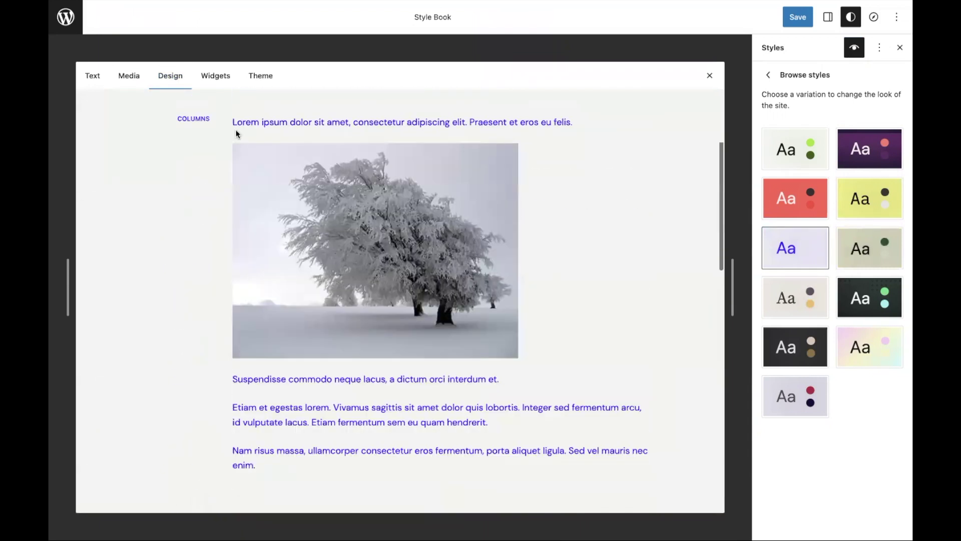
# Step: Preview the Grapes and Block out variations, then reapply Electric
pyautogui.click(852, 249)
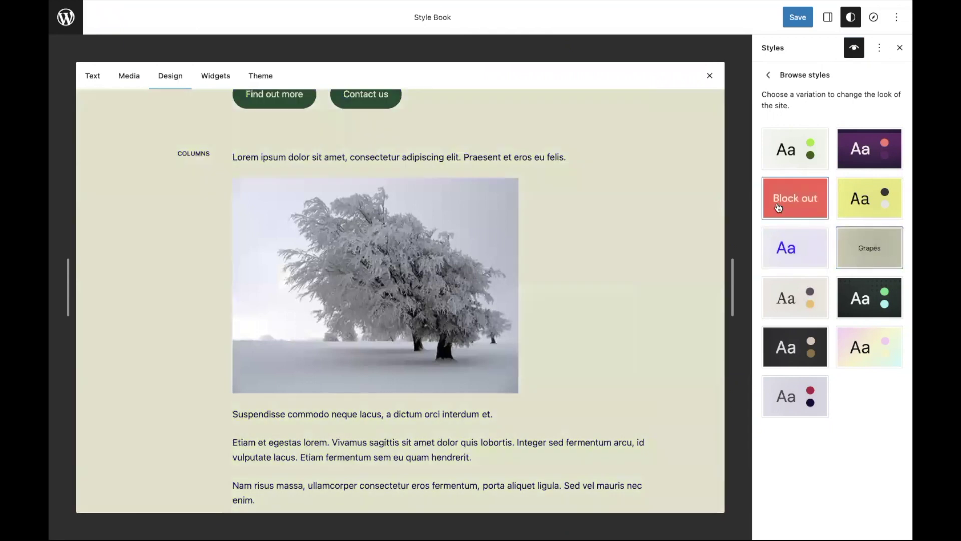
pyautogui.click(795, 198)
pyautogui.click(795, 248)
pyautogui.scroll(1, 588, 257)
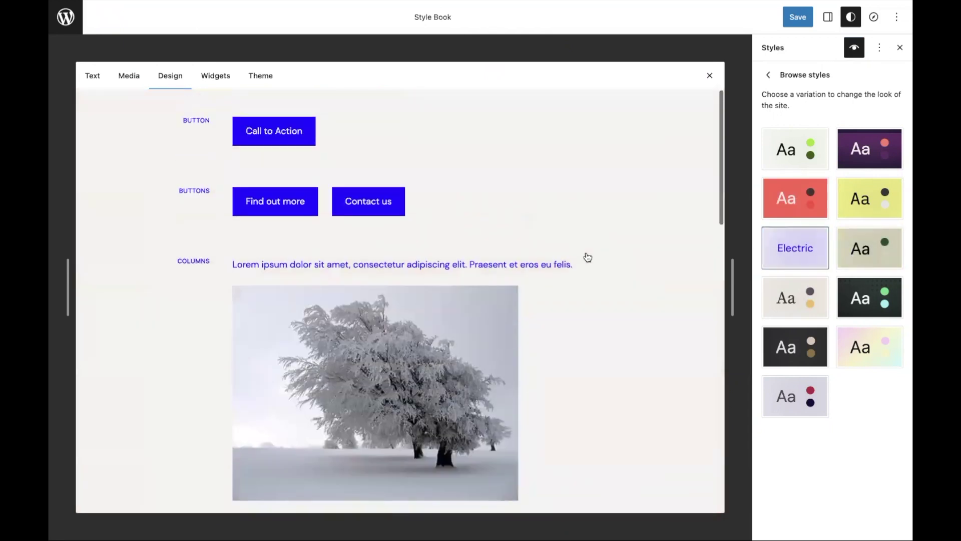
# Step: Review the Theme and Text samples and return to the main Styles panel
pyautogui.click(257, 77)
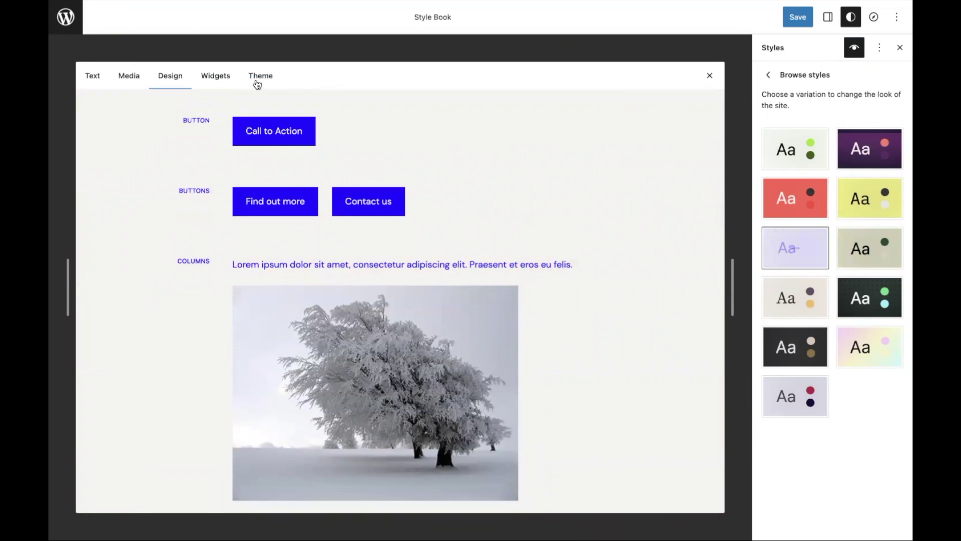
pyautogui.click(93, 80)
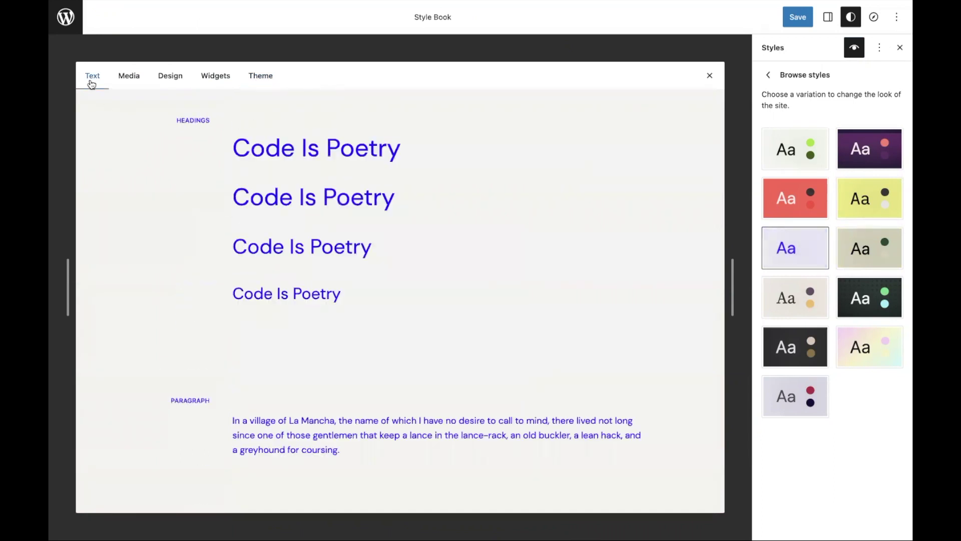
pyautogui.scroll(-10, 131, 274)
pyautogui.scroll(10, 131, 275)
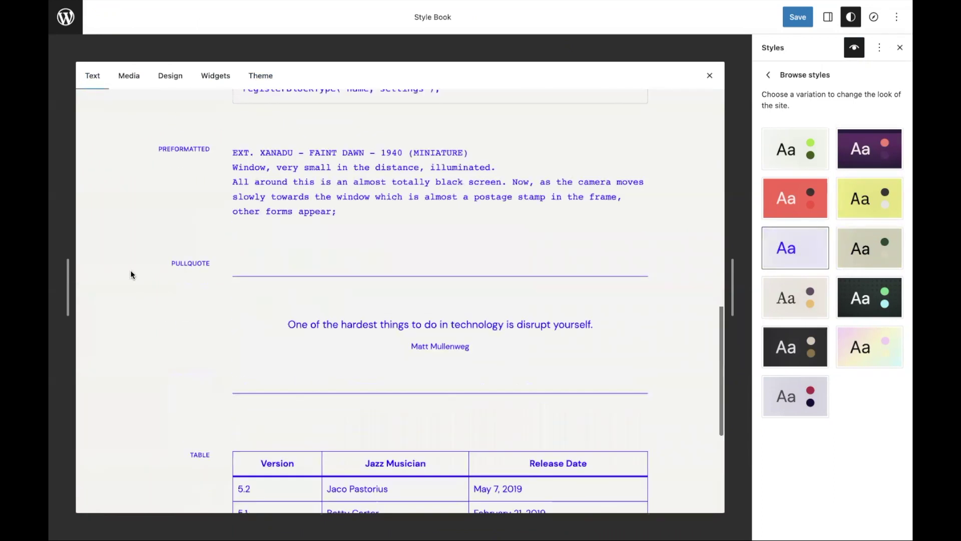
pyautogui.click(768, 76)
pyautogui.click(816, 346)
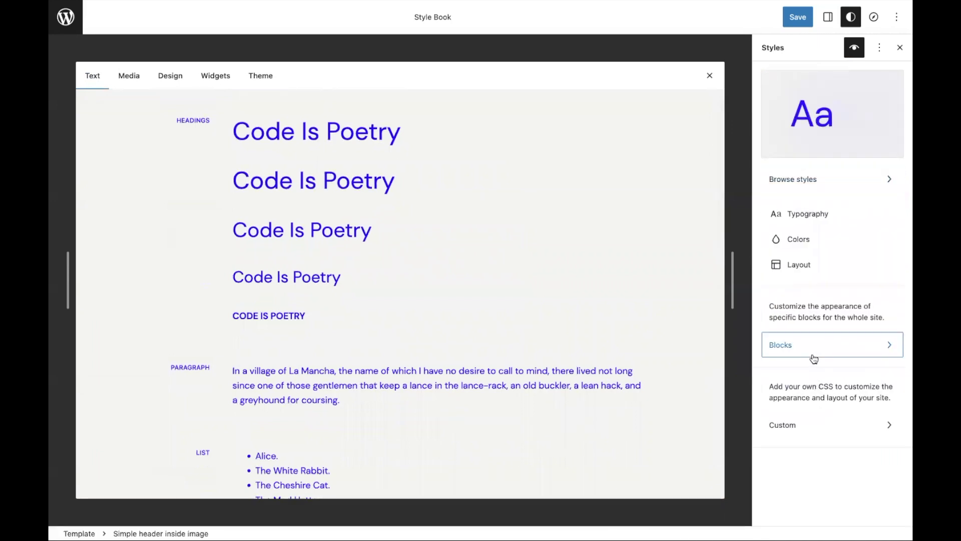
# Step: Set the Paragraph block typography size to L
pyautogui.click(806, 174)
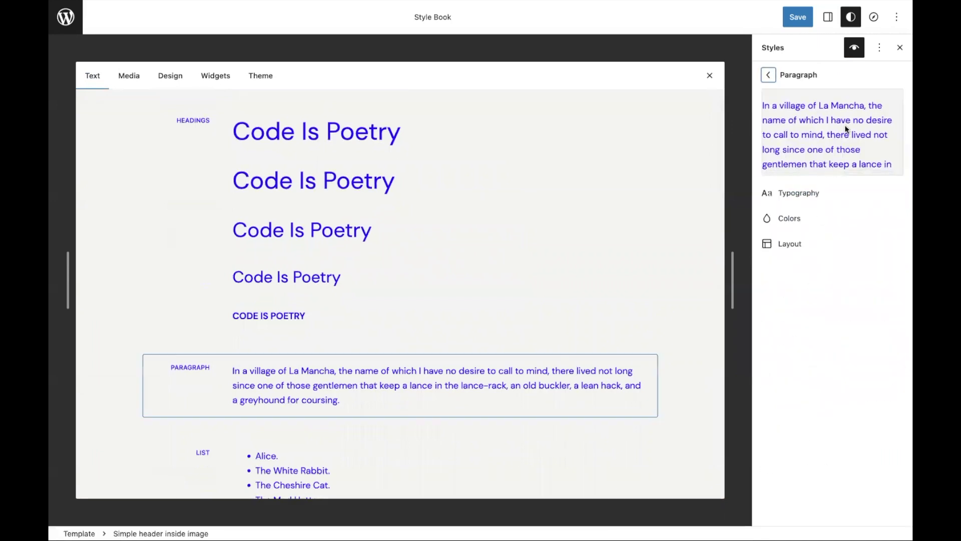
pyautogui.click(804, 199)
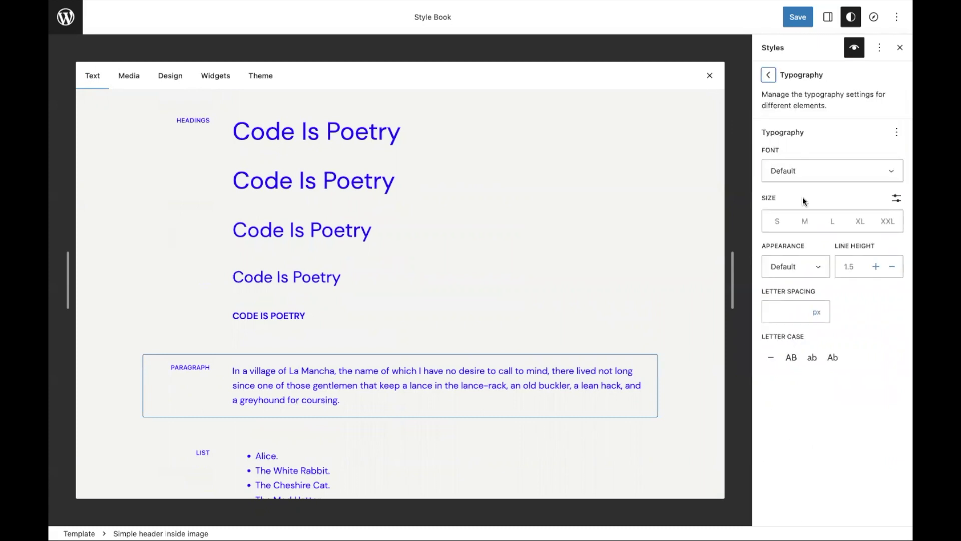
pyautogui.click(831, 220)
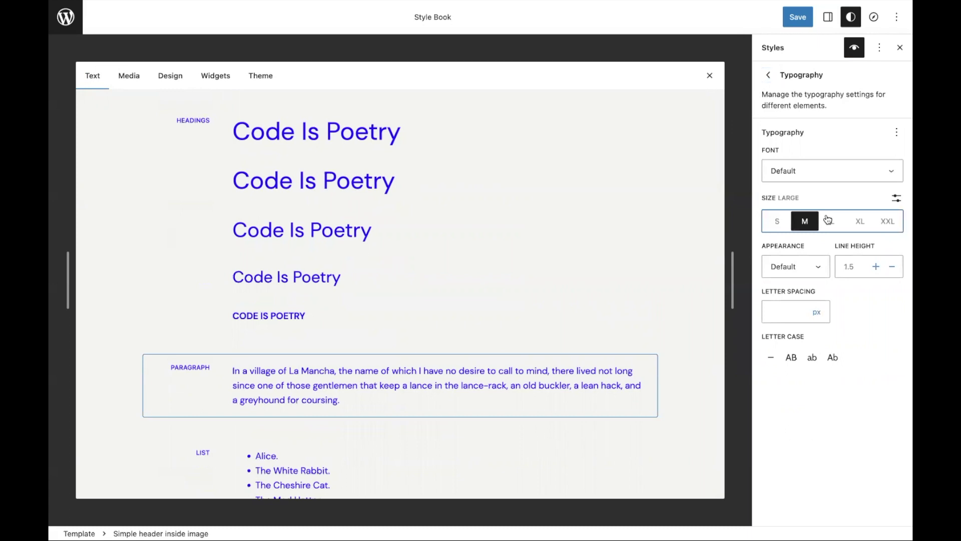
pyautogui.click(769, 75)
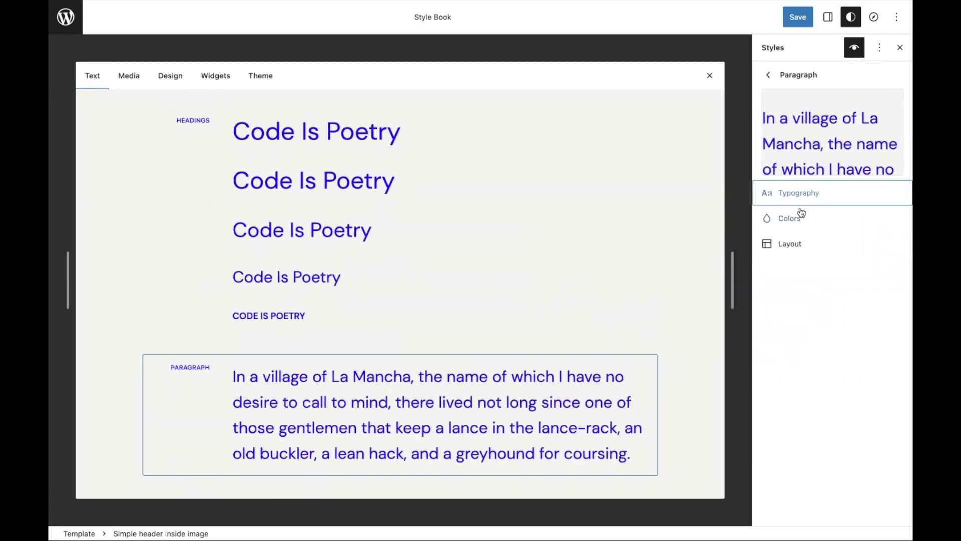
# Step: Give paragraphs a Black background and White text colour
pyautogui.scroll(-1, 832, 143)
pyautogui.scroll(-5, 831, 139)
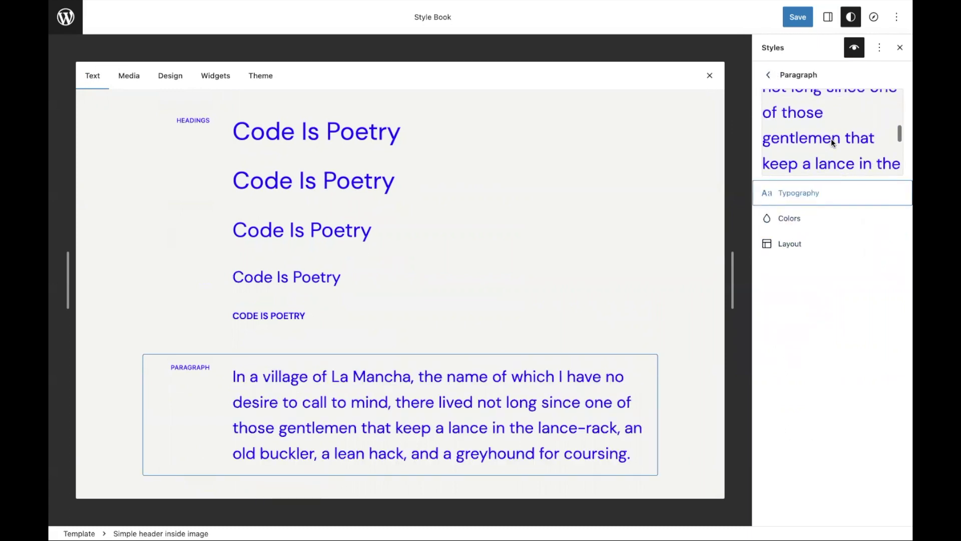
pyautogui.scroll(8, 831, 139)
pyautogui.click(801, 223)
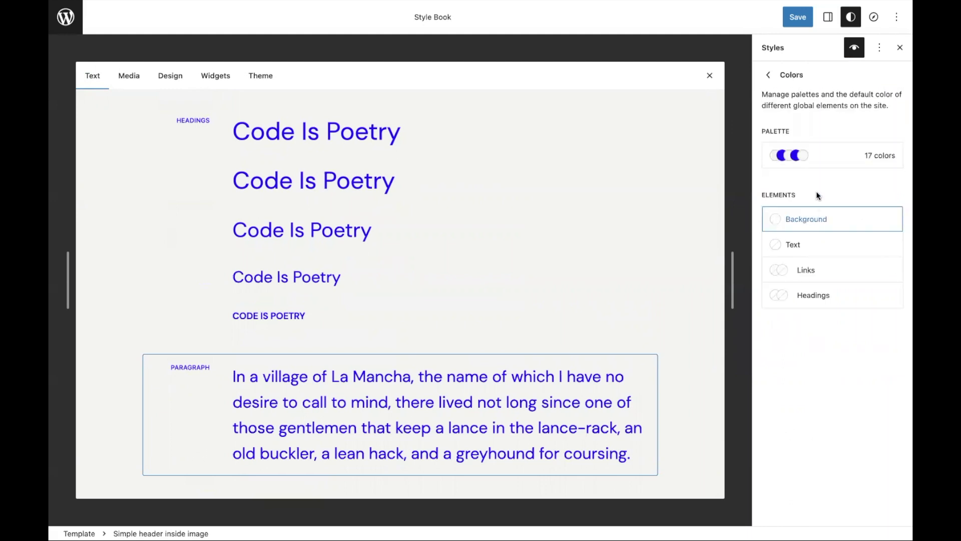
pyautogui.click(809, 217)
pyautogui.click(773, 264)
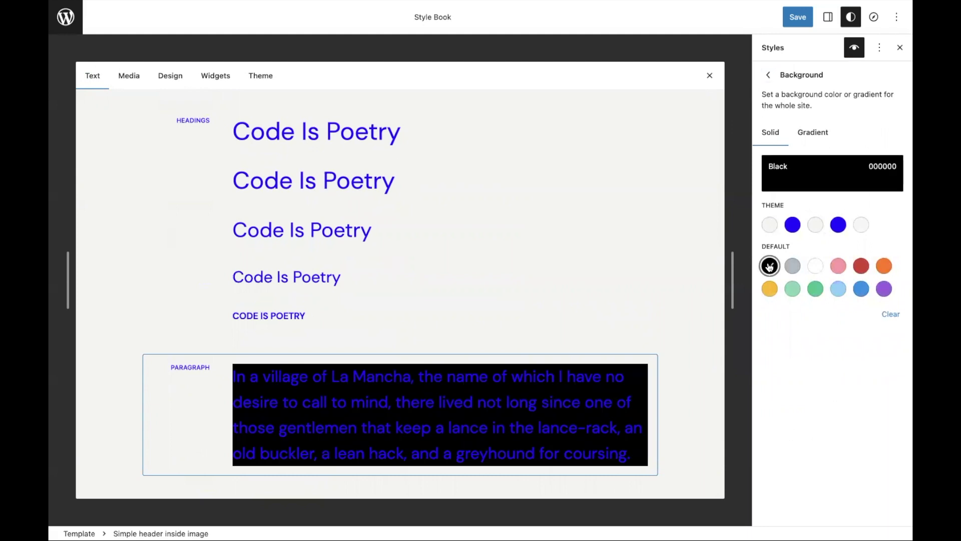
pyautogui.click(769, 78)
pyautogui.click(822, 242)
pyautogui.click(815, 239)
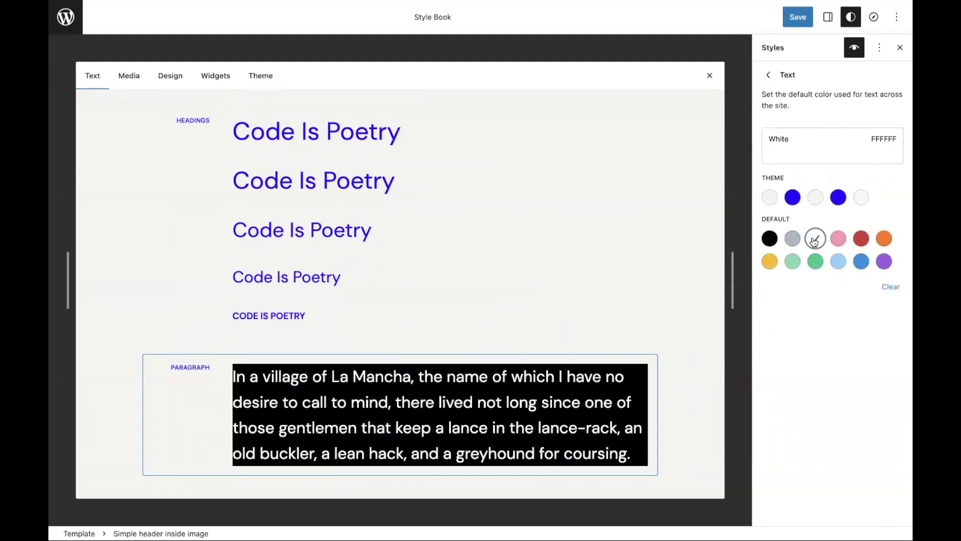
pyautogui.click(766, 76)
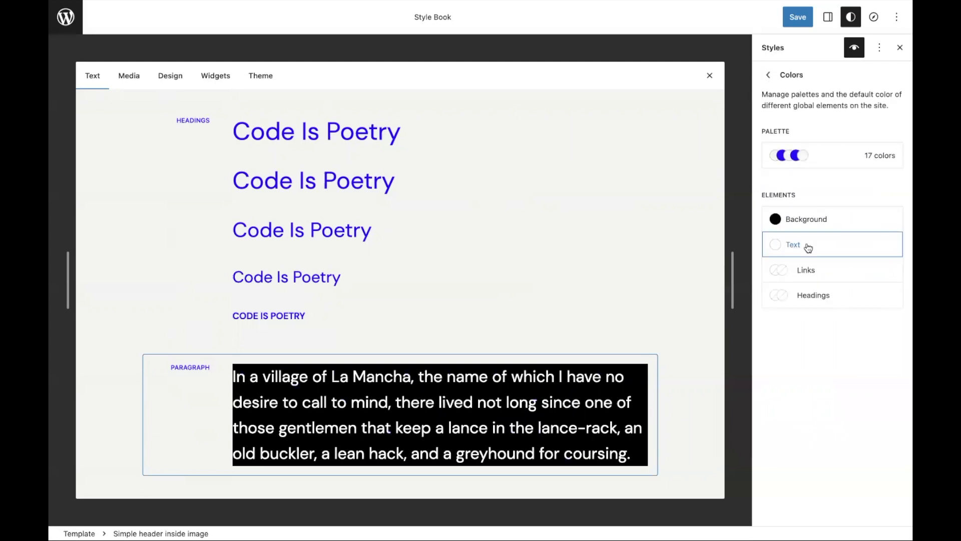
pyautogui.click(769, 76)
# Step: Set paragraph padding to 1 and return to the Blocks list
pyautogui.click(831, 241)
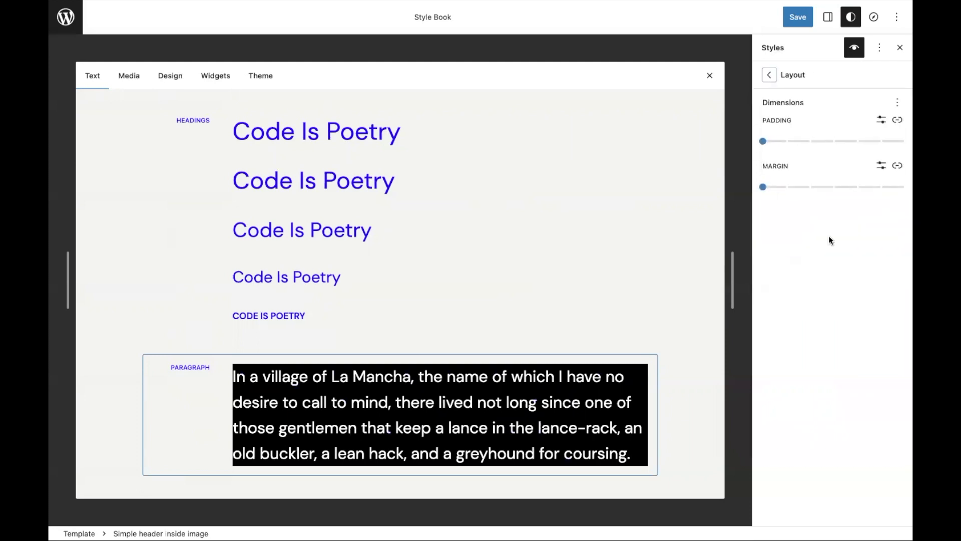
pyautogui.moveTo(763, 142); pyautogui.dragTo(784, 142)
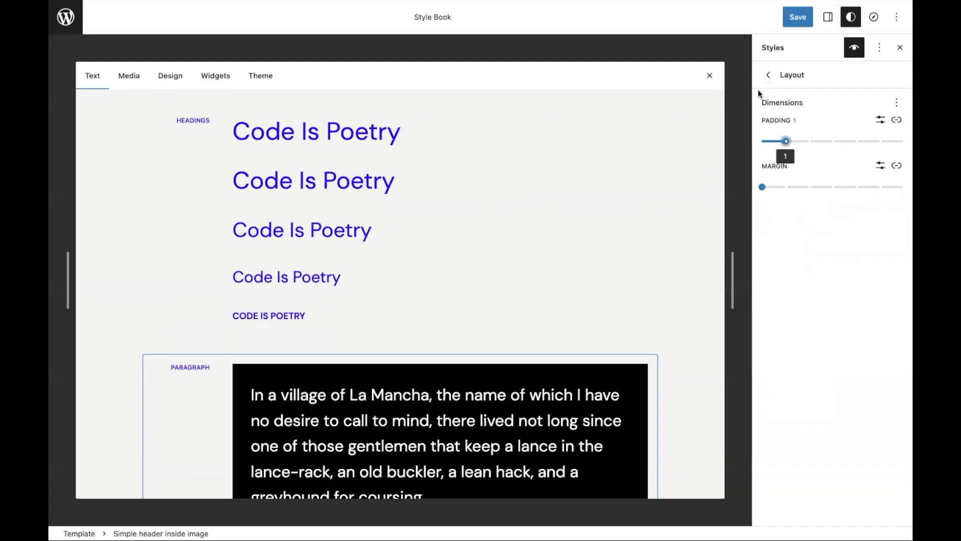
pyautogui.click(760, 76)
pyautogui.click(760, 77)
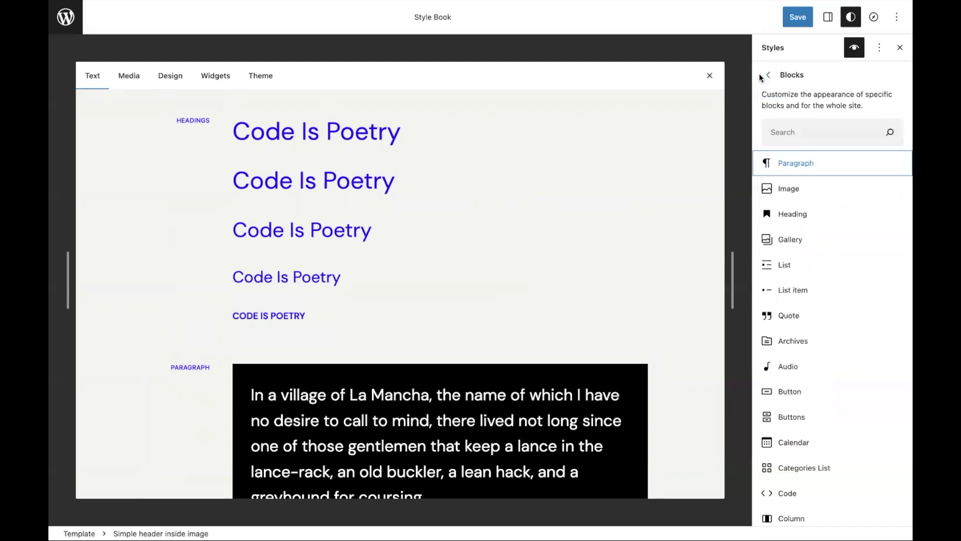
# Step: Open Custom's Additional CSS box and leave it empty without adding any CSS
pyautogui.scroll(-3, 656, 347)
pyautogui.click(773, 77)
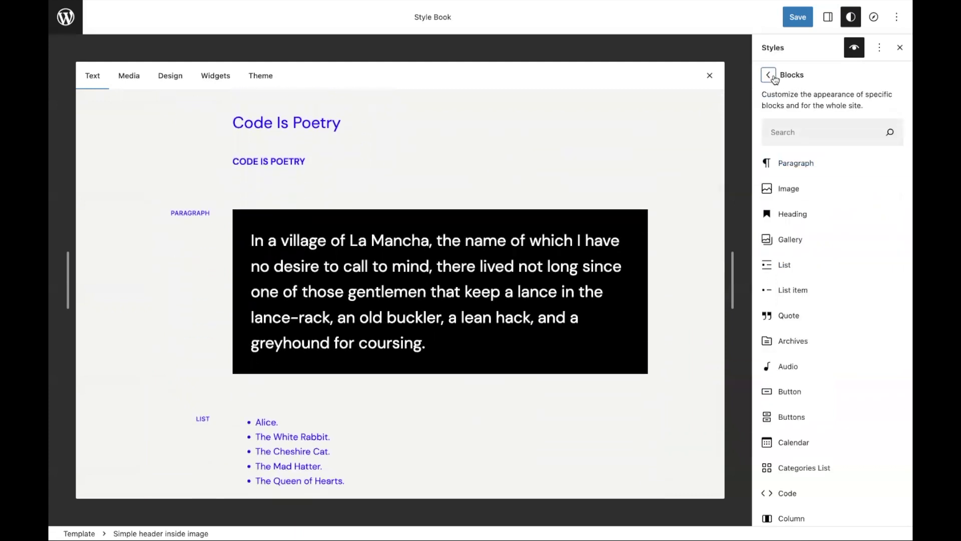
pyautogui.click(774, 78)
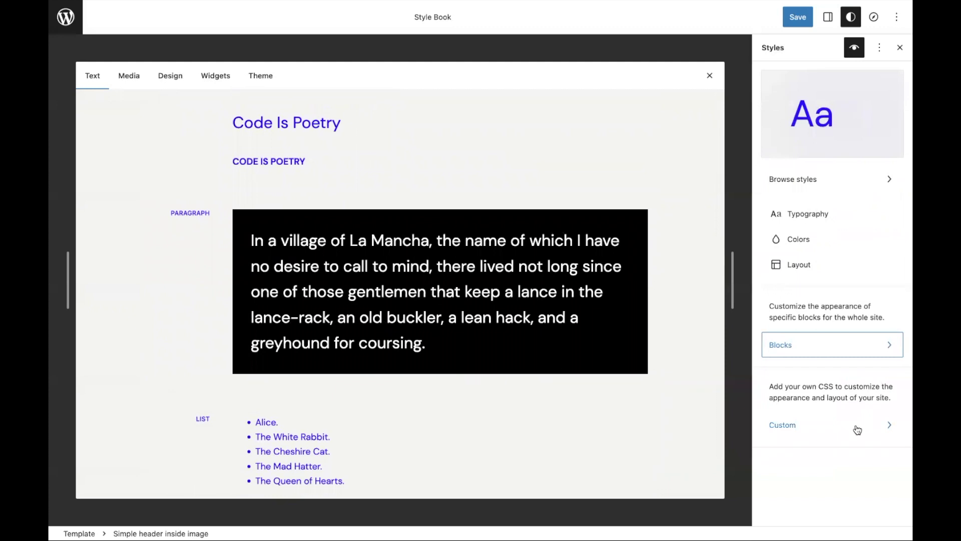
pyautogui.click(857, 425)
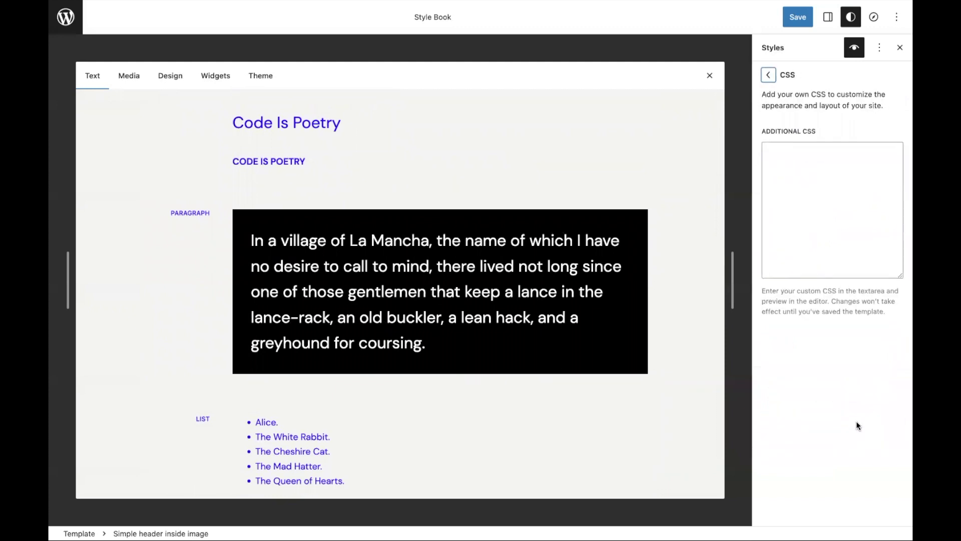
pyautogui.click(833, 195)
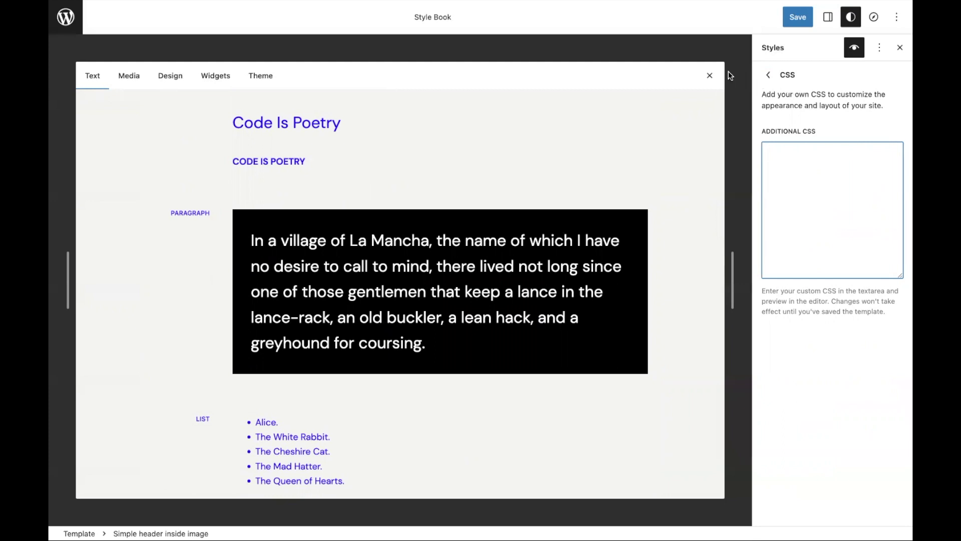
pyautogui.click(768, 75)
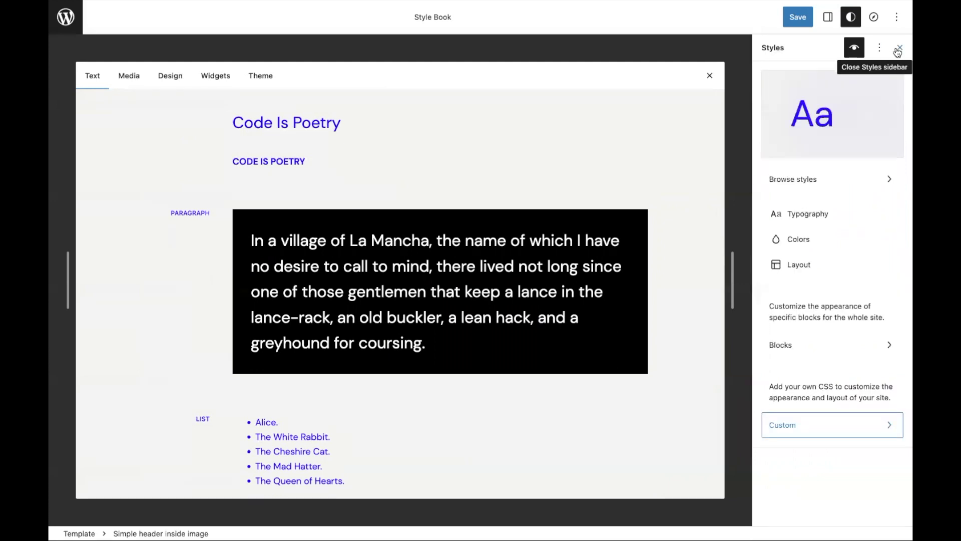
# Step: Close the Style Book and reopen the Home template for editing
pyautogui.click(854, 48)
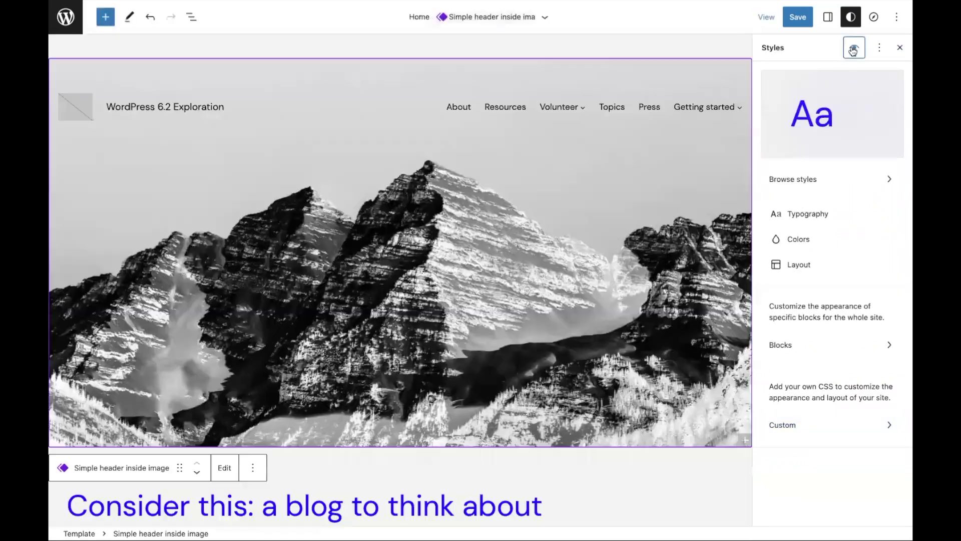
pyautogui.click(65, 17)
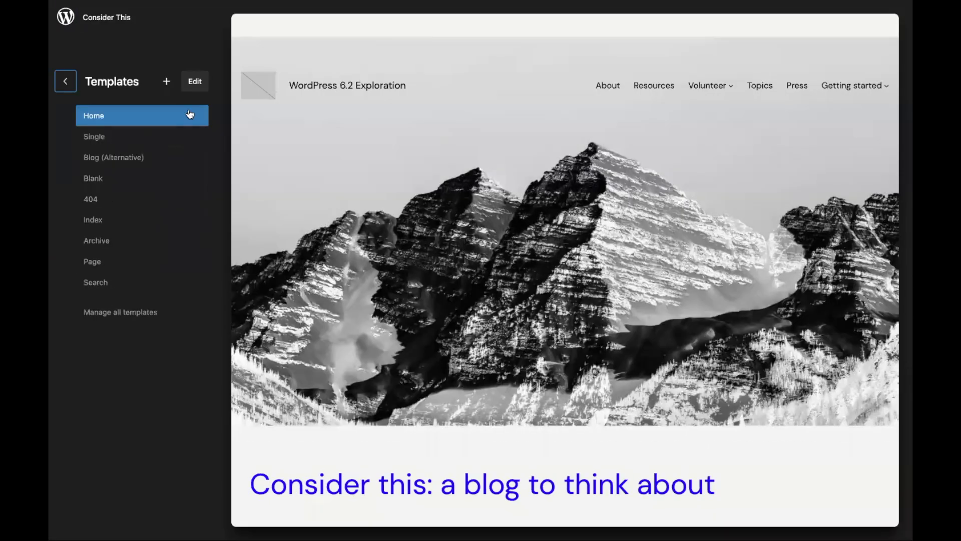
pyautogui.click(195, 83)
pyautogui.click(854, 29)
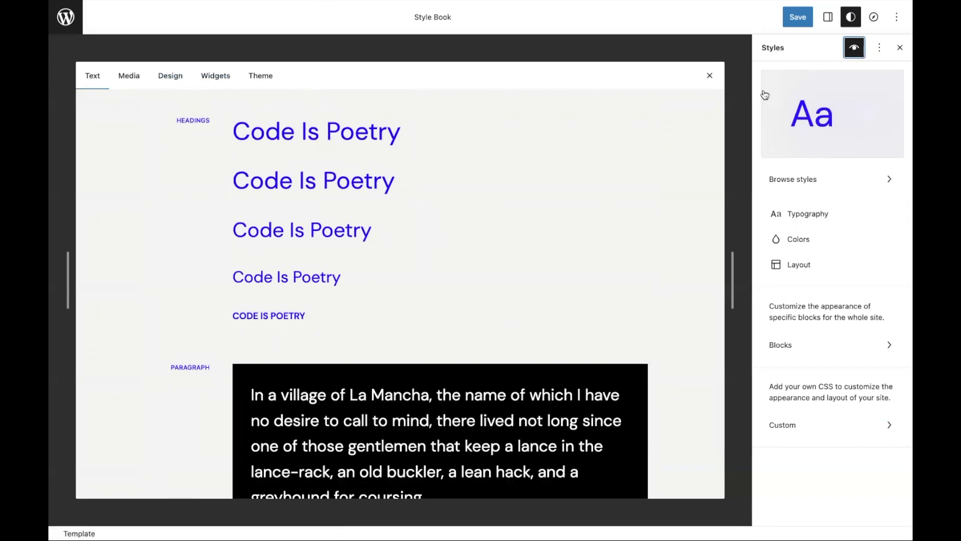
pyautogui.click(852, 50)
# Step: Show List View and select the Simple header inside image block
pyautogui.click(190, 17)
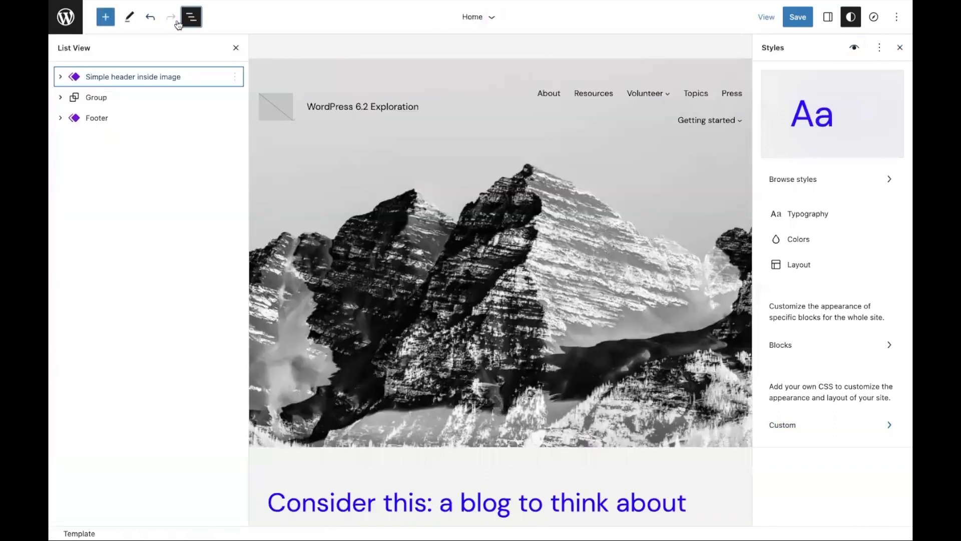
pyautogui.click(95, 76)
pyautogui.click(100, 119)
pyautogui.click(114, 84)
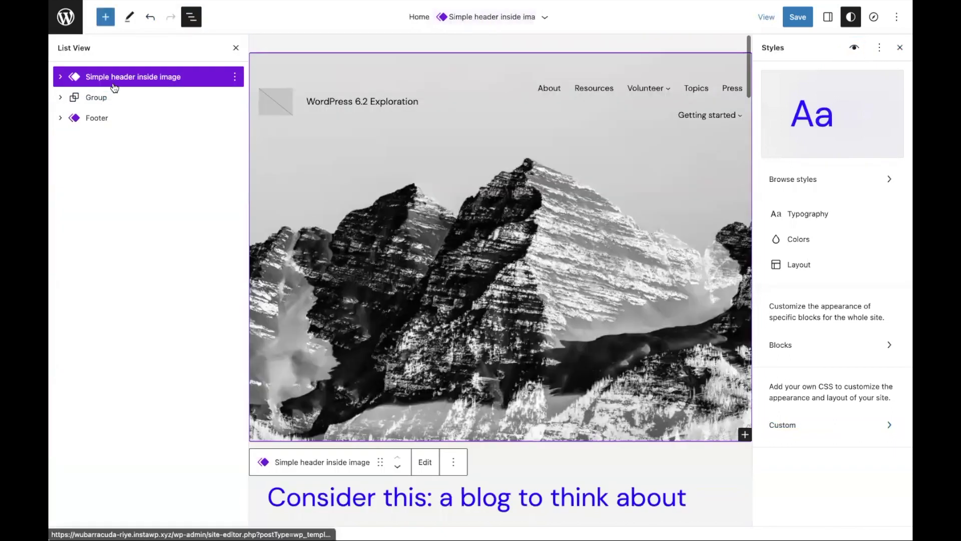